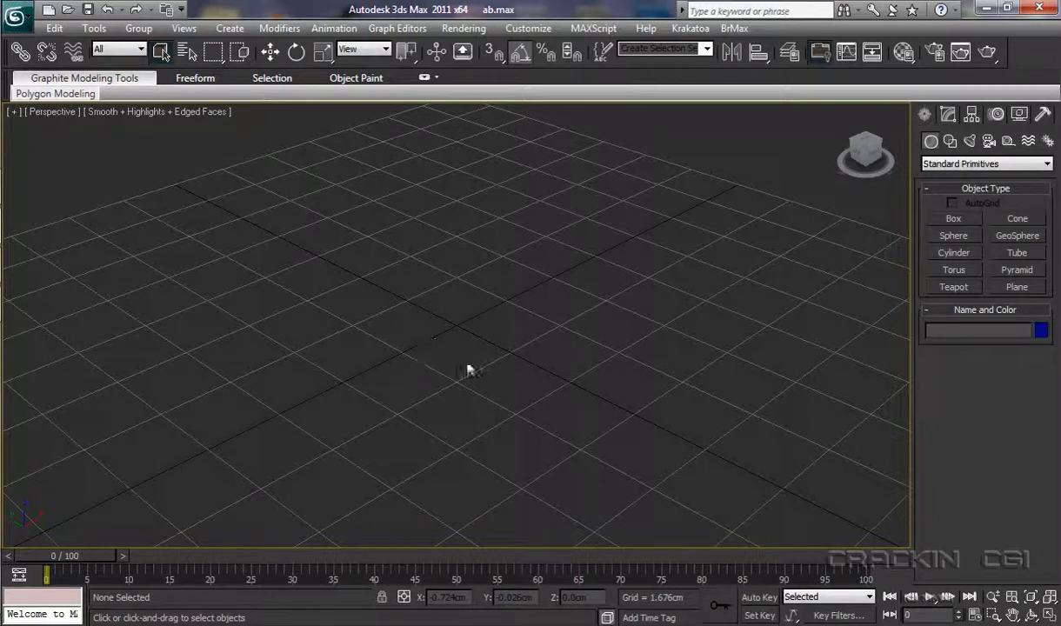
# Open the Grid and Snap Settings and move the dialog clear of the middle of the viewport
pyautogui.click(96, 28)
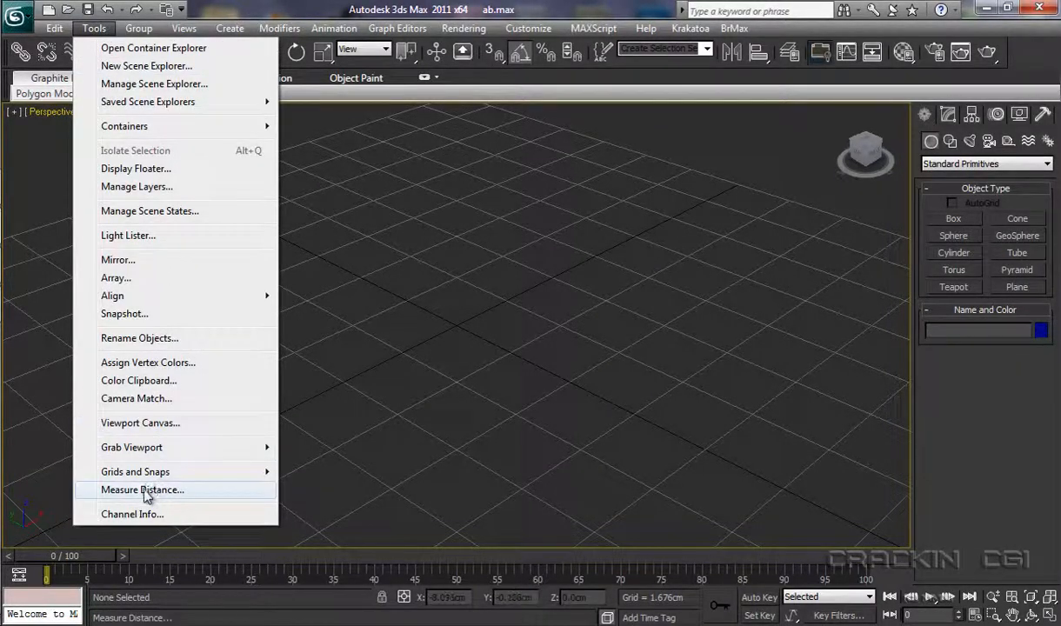
pyautogui.moveTo(146, 452)
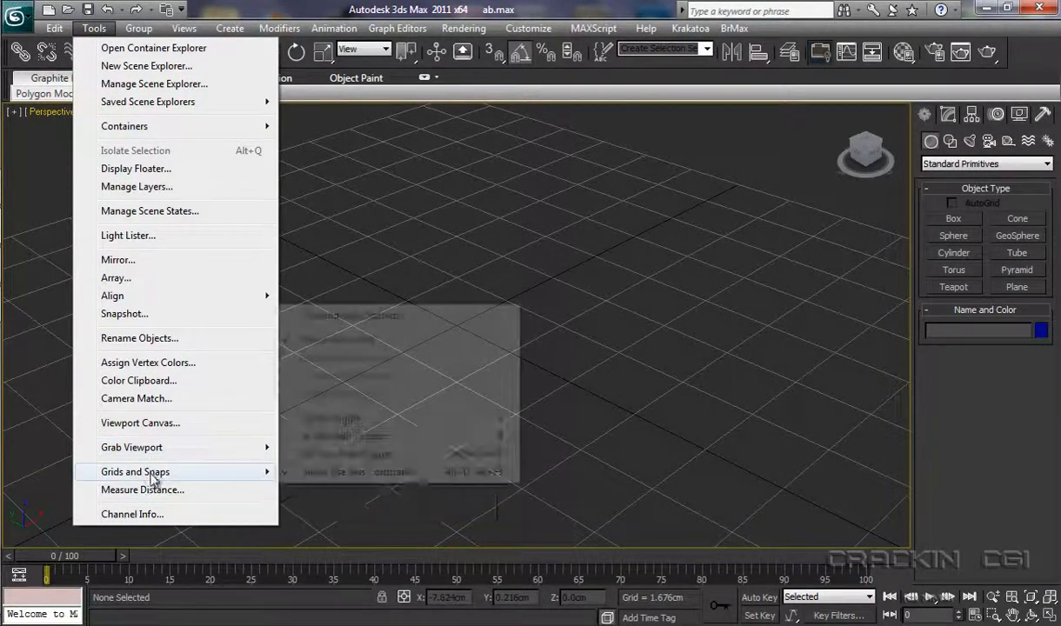
pyautogui.moveTo(153, 479)
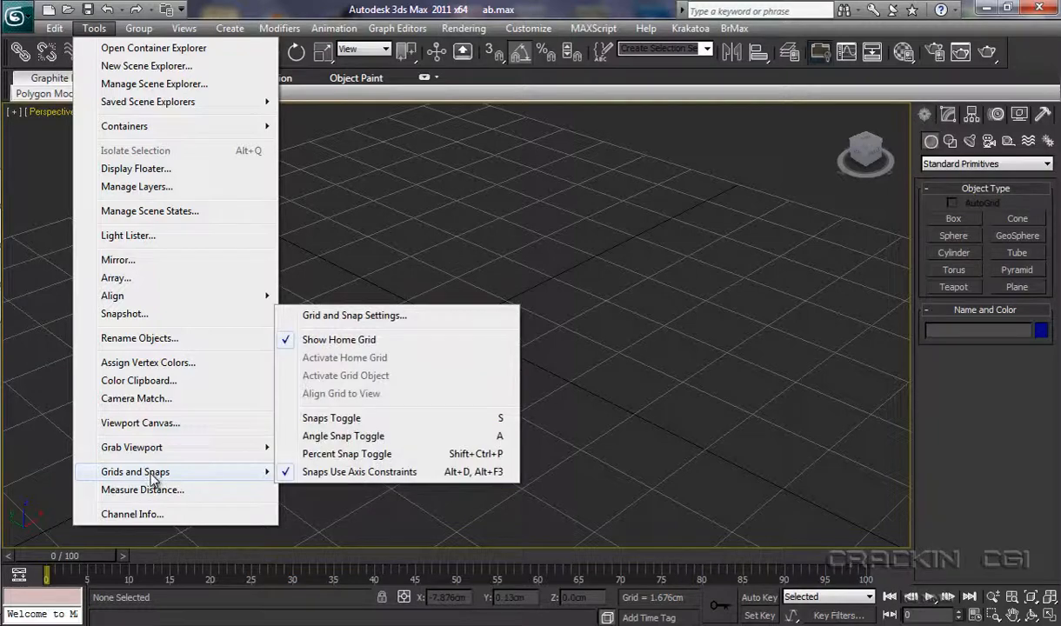
pyautogui.click(366, 316)
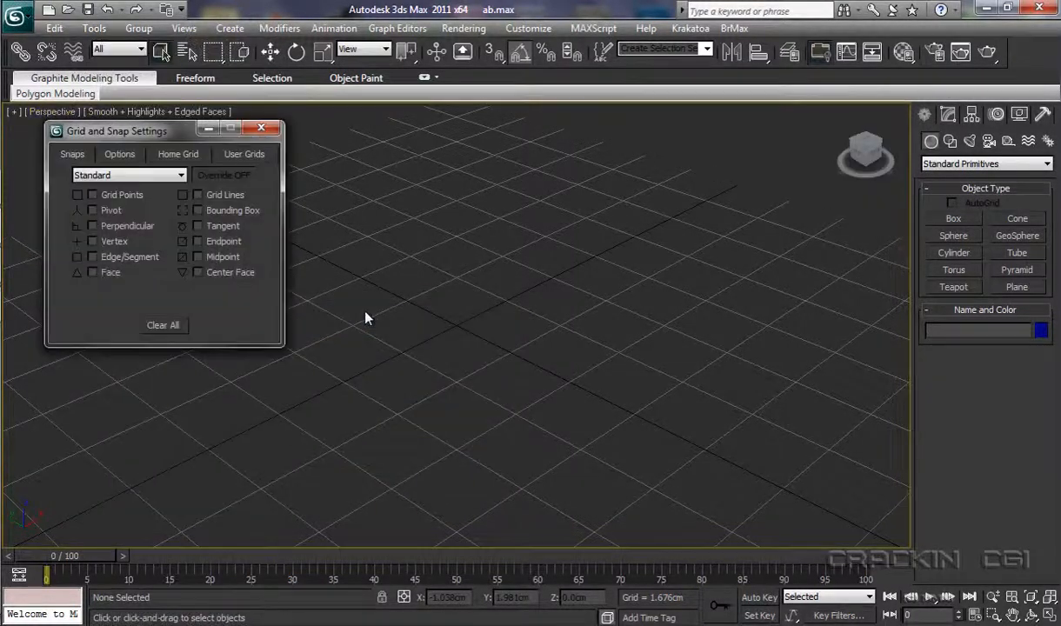
pyautogui.moveTo(147, 134); pyautogui.dragTo(139, 128)
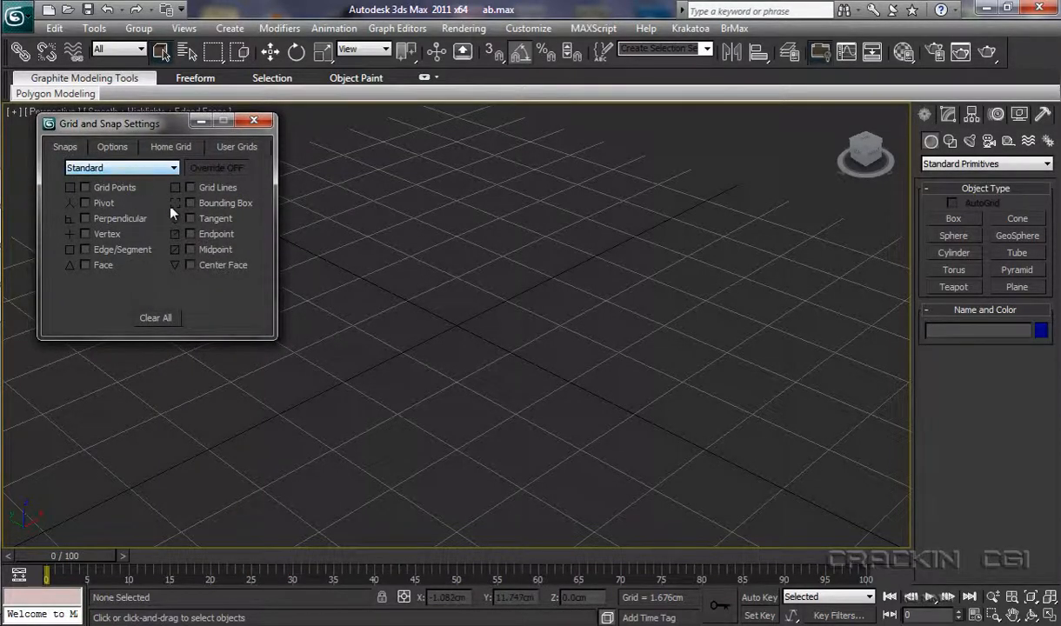
# Enable Grid Points as the only Standard snap type and turn on 3D snapping
pyautogui.click(174, 168)
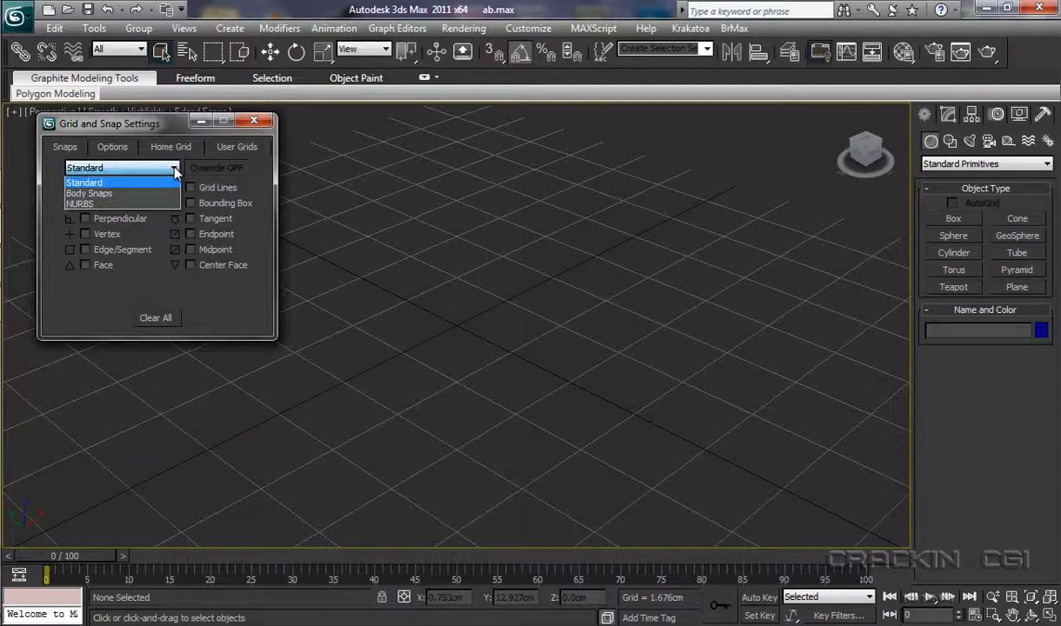
pyautogui.click(175, 169)
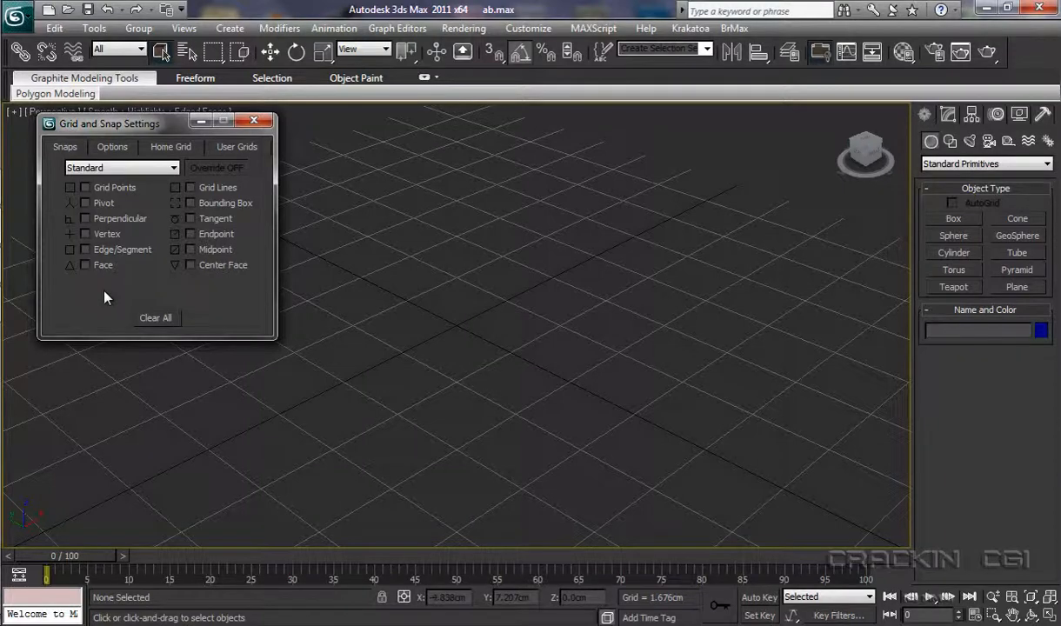
pyautogui.click(85, 188)
pyautogui.press('s')
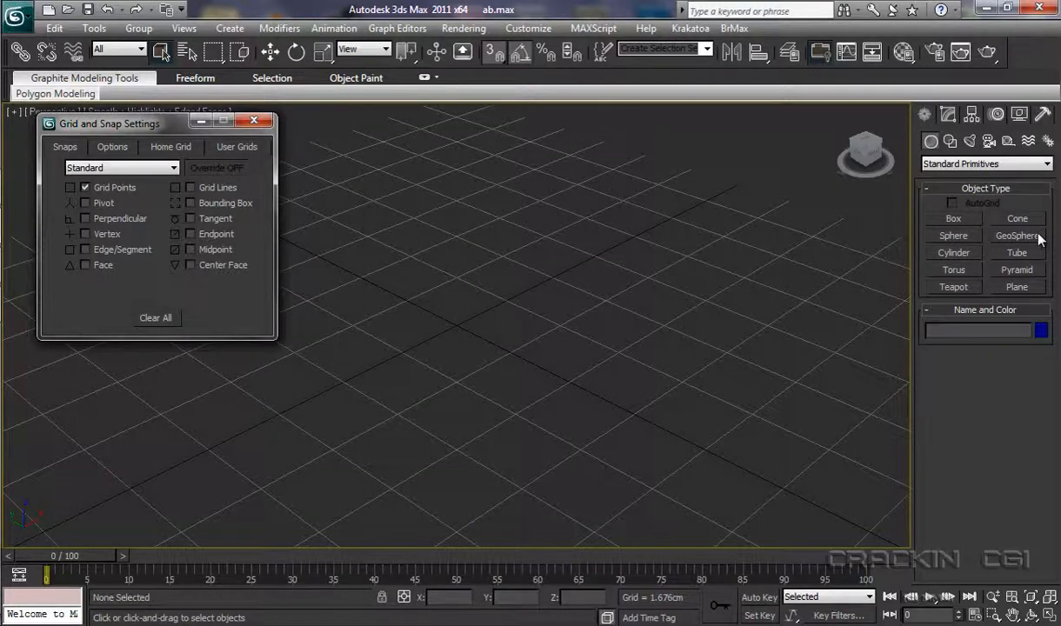
# Create a grid-point-snapped box 5.028 cm long, 6.704 cm wide and 3.352 cm high, make it see-through and deselect it
pyautogui.click(953, 219)
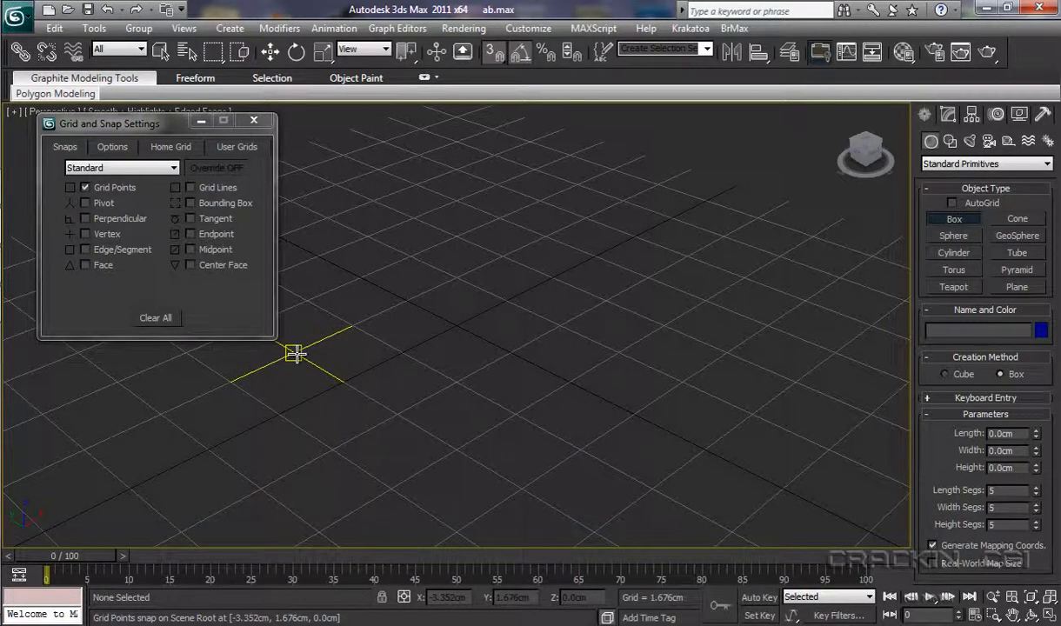
pyautogui.moveTo(296, 353); pyautogui.dragTo(648, 320)
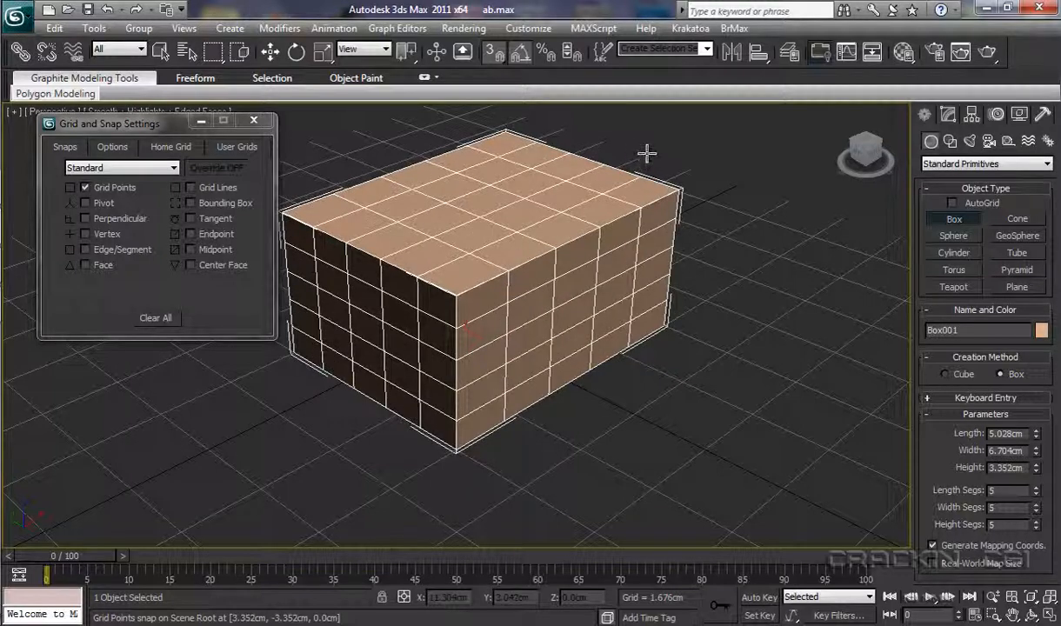
pyautogui.click(645, 153)
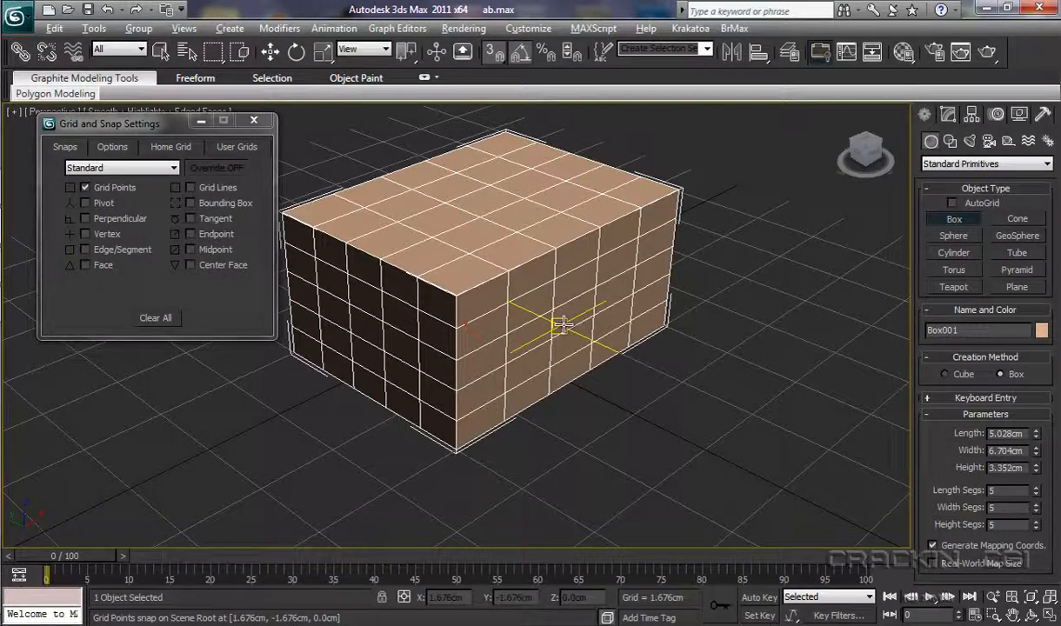
pyautogui.press('F3')
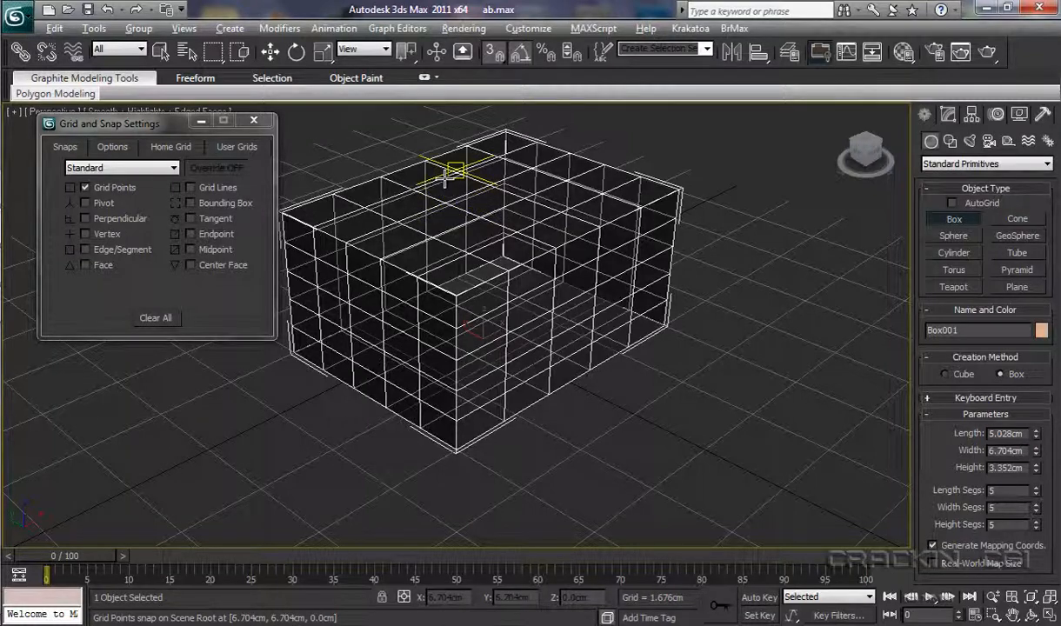
pyautogui.click(475, 215)
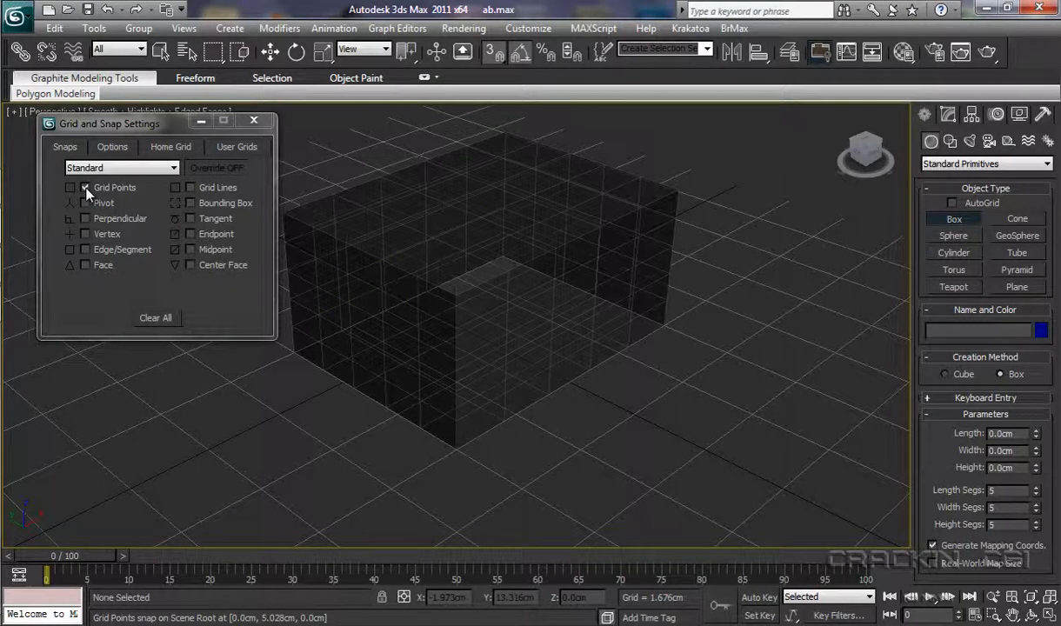
# Switch snapping from Grid Points to Grid Lines and create a box about 1.692 × 3.352 × 1.676 cm beside the large box
pyautogui.click(190, 187)
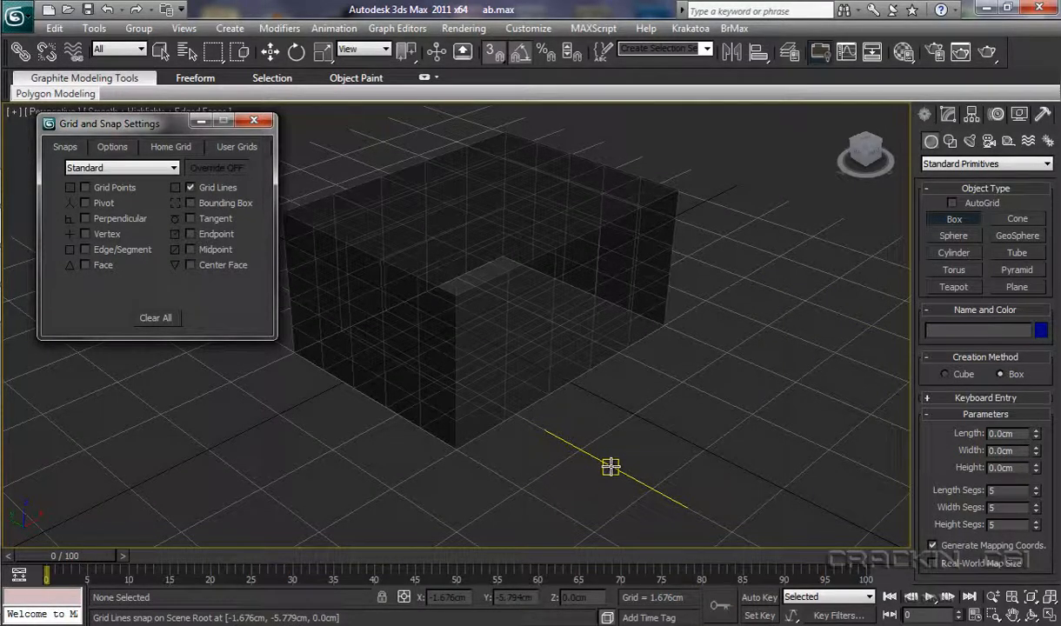
pyautogui.moveTo(610, 467); pyautogui.dragTo(787, 427)
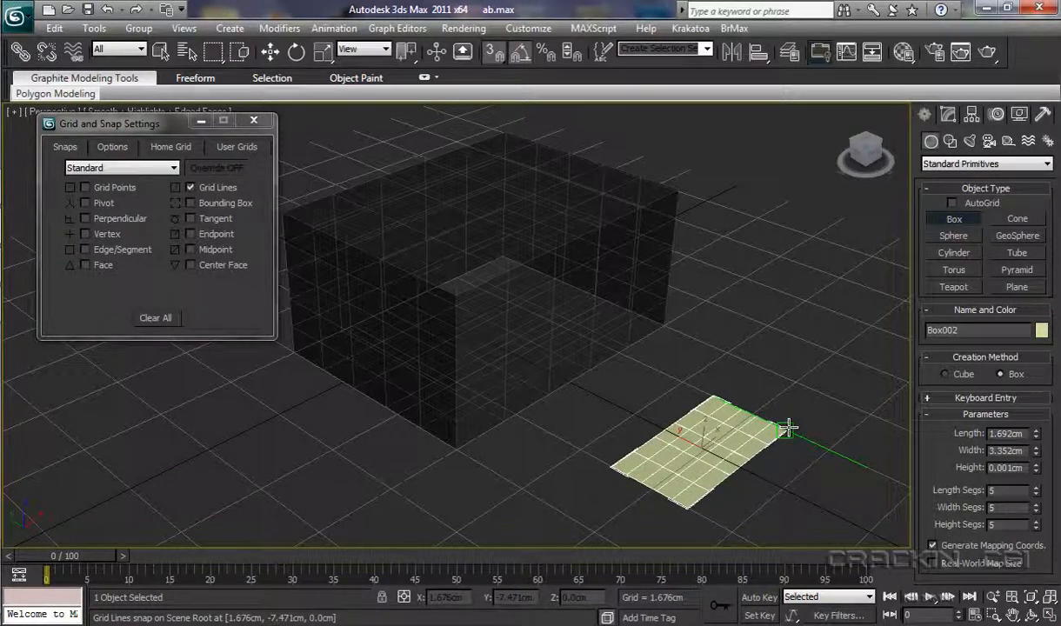
pyautogui.moveTo(788, 427); pyautogui.dragTo(782, 421)
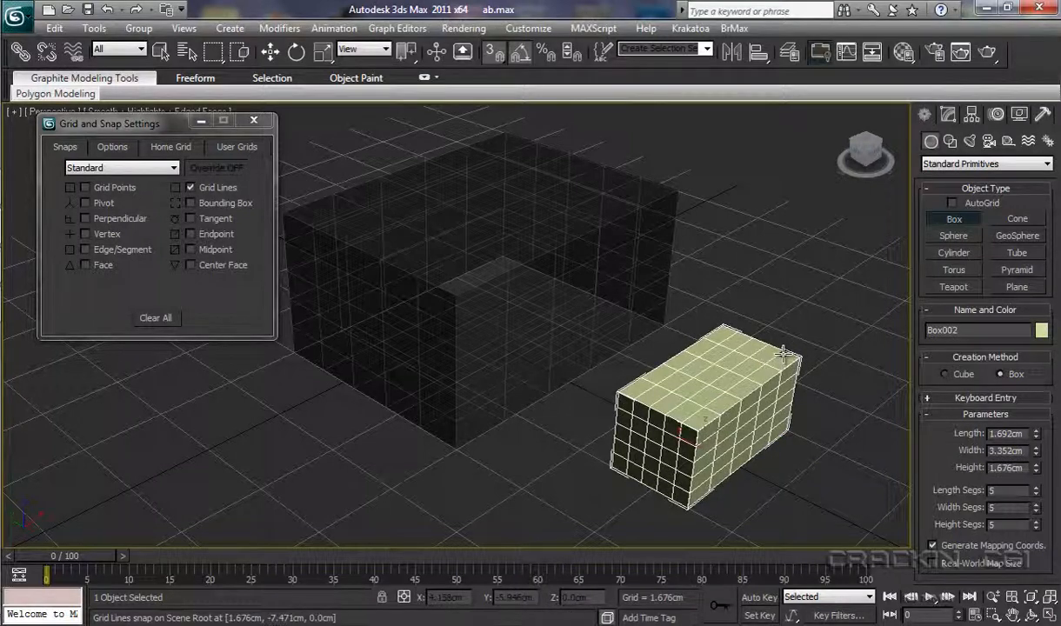
pyautogui.click(782, 353)
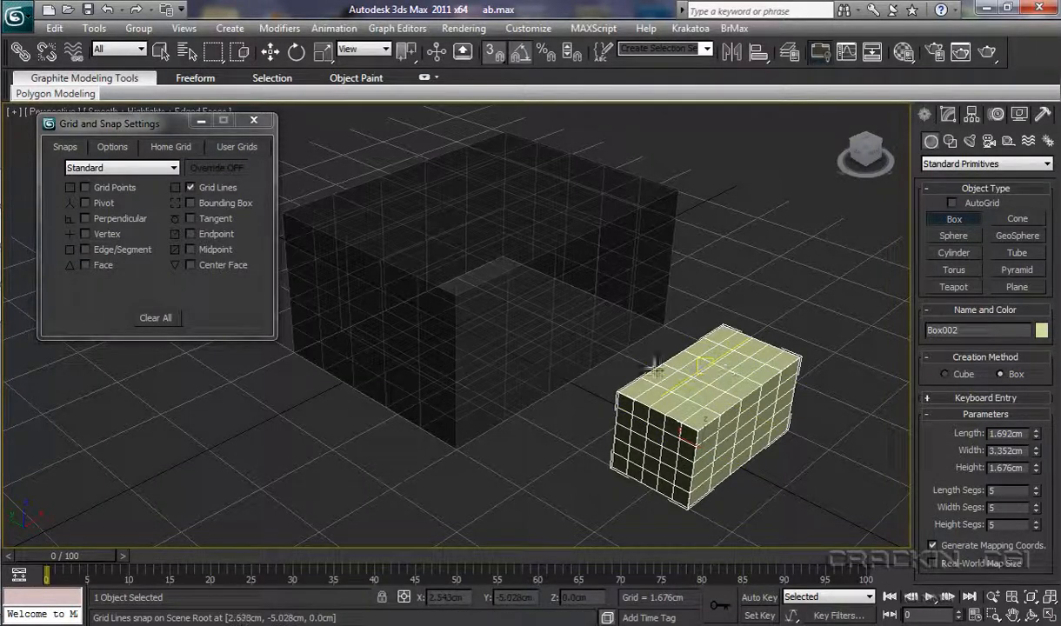
# Undo the small box and switch snapping from Grid Lines to Pivot
pyautogui.click(192, 188)
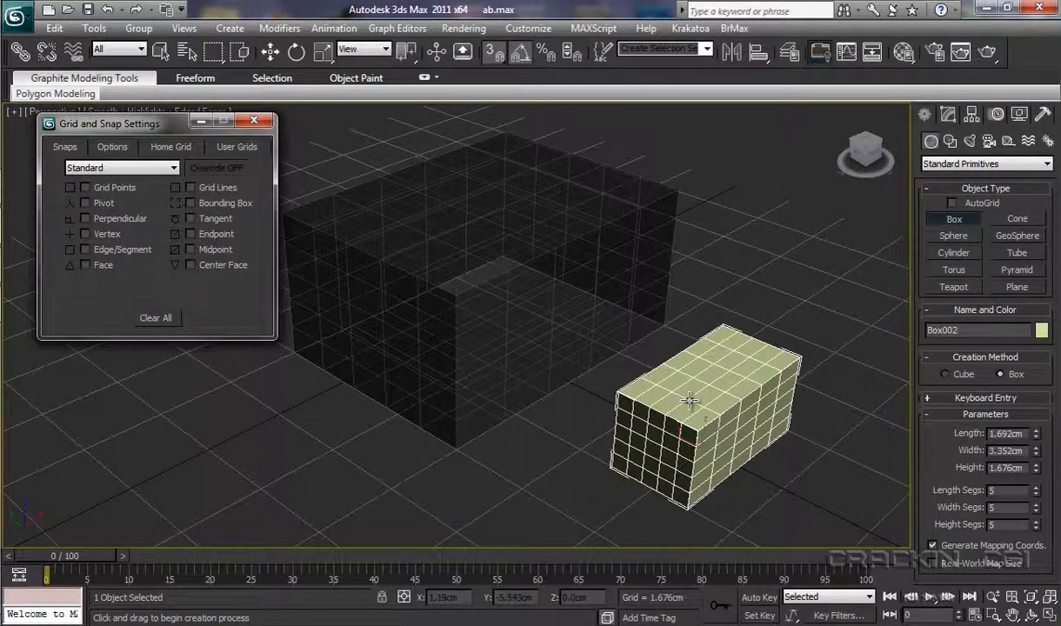
pyautogui.hotkey('ctrl', 'z')
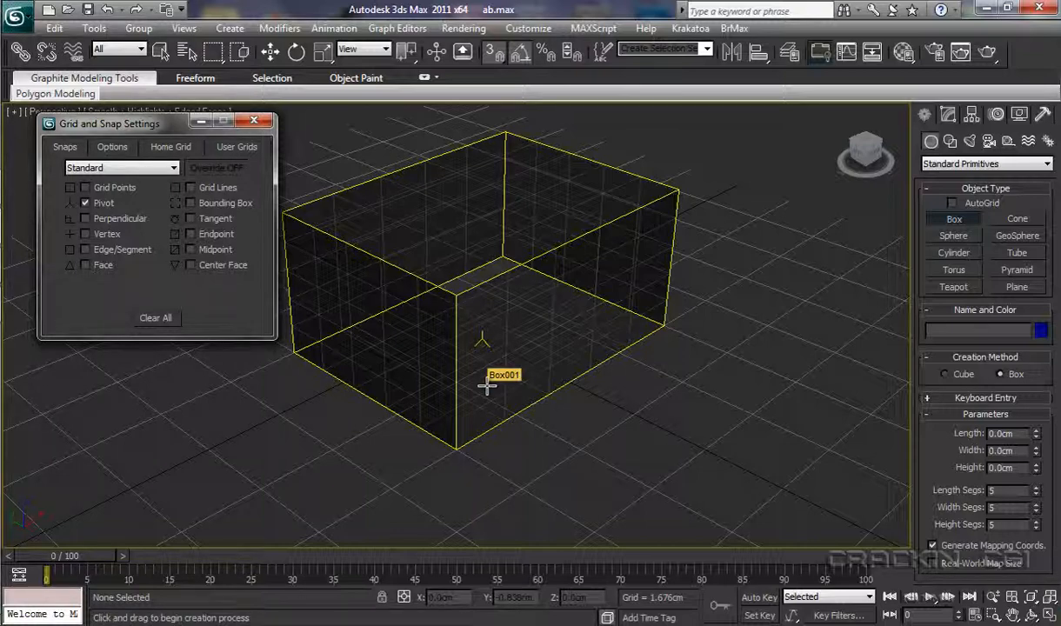
# Create a box about 3.714 × 4.844 × 1.676 cm starting at the large box's pivot, and remove it again
pyautogui.click(484, 341)
pyautogui.moveTo(483, 340); pyautogui.dragTo(575, 424)
pyautogui.moveTo(602, 406); pyautogui.dragTo(744, 321)
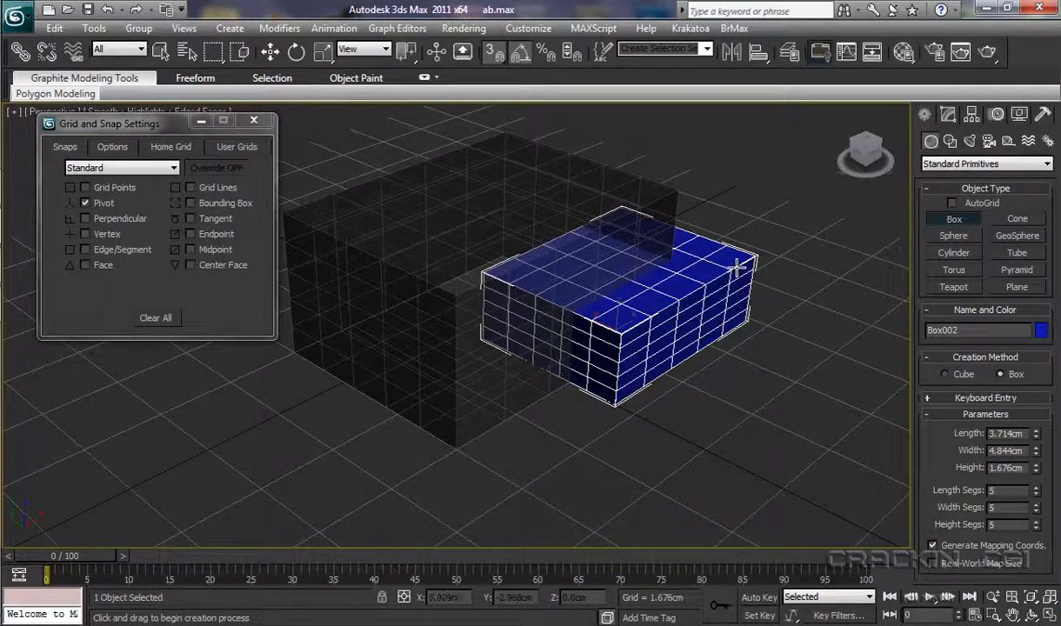
pyautogui.click(737, 268)
pyautogui.rightClick(624, 415)
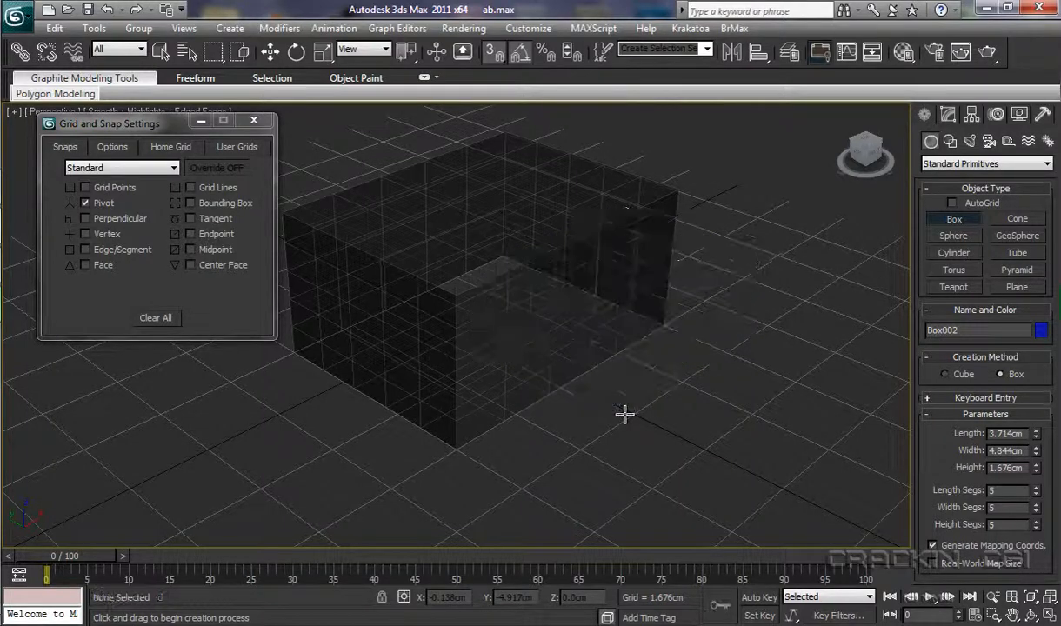
# Reselect the large box and switch snapping from Pivot to Vertex
pyautogui.keyDown('alt'); pyautogui.moveTo(615, 453); pyautogui.dragTo(622, 342, button='middle'); pyautogui.keyUp('alt')
pyautogui.moveTo(636, 396); pyautogui.dragTo(649, 502, button='middle')
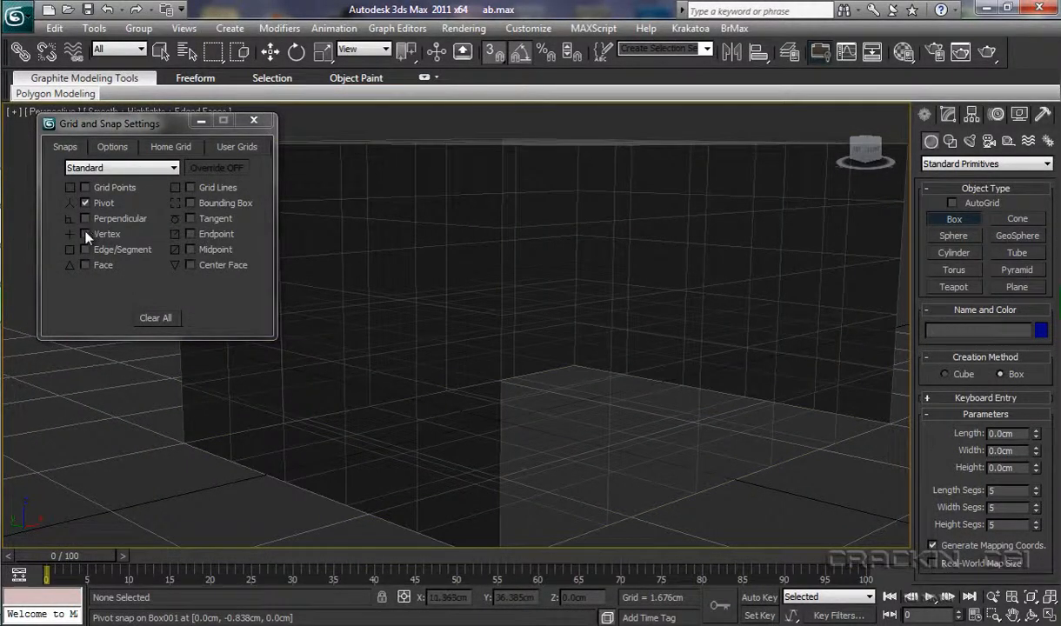
pyautogui.hotkey('ctrl', 'z')
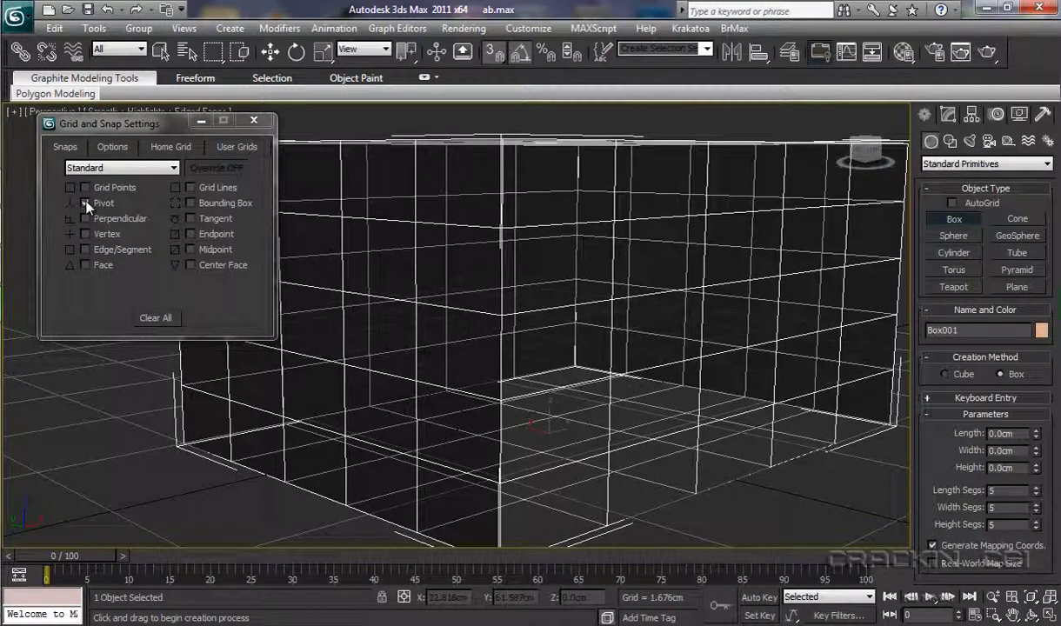
pyautogui.click(86, 203)
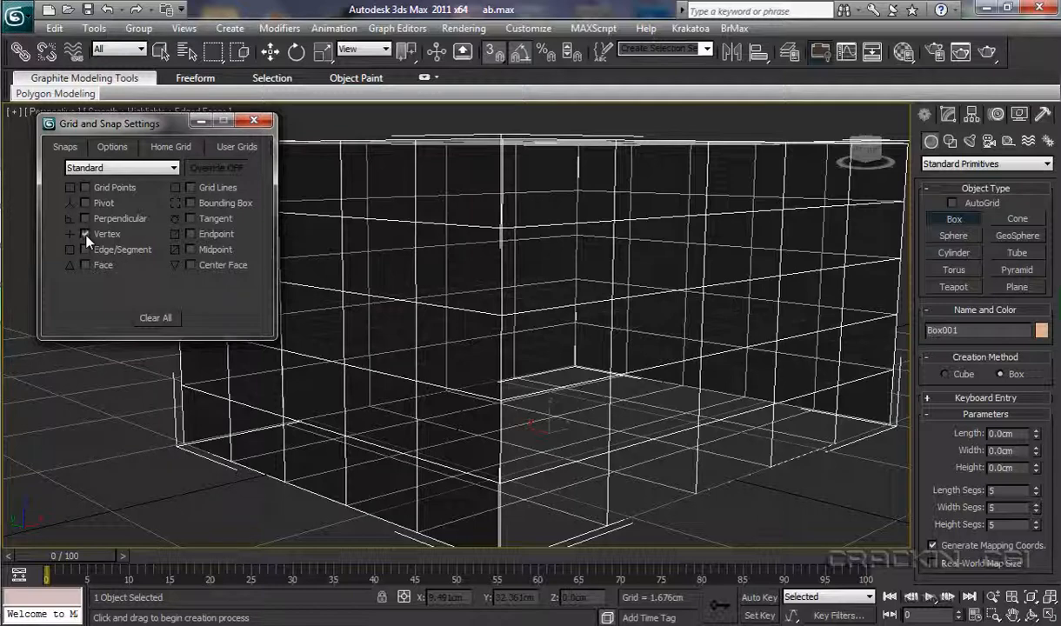
pyautogui.click(86, 234)
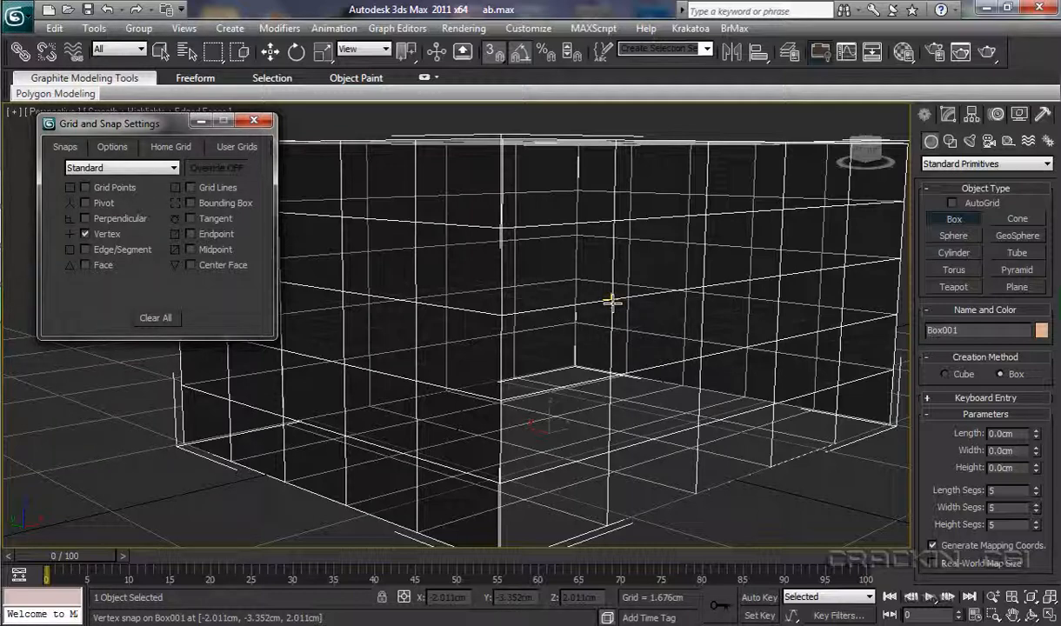
# Create a sphere centred on a vertex of the large box and set its radius to 0.258 cm
pyautogui.click(954, 237)
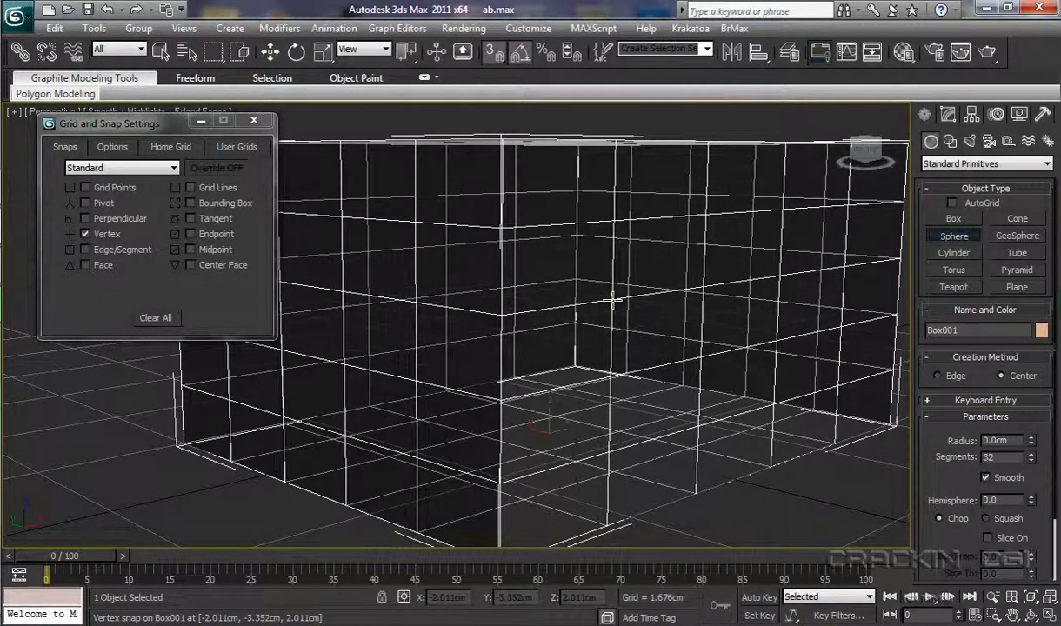
pyautogui.click(612, 300)
pyautogui.moveTo(623, 303)
pyautogui.mouseDown()
pyautogui.moveTo(632, 324)
pyautogui.moveTo(616, 310)
pyautogui.moveTo(627, 306)
pyautogui.moveTo(639, 320)
pyautogui.moveTo(655, 367)
pyautogui.moveTo(638, 339)
pyautogui.moveTo(650, 355)
pyautogui.mouseUp()
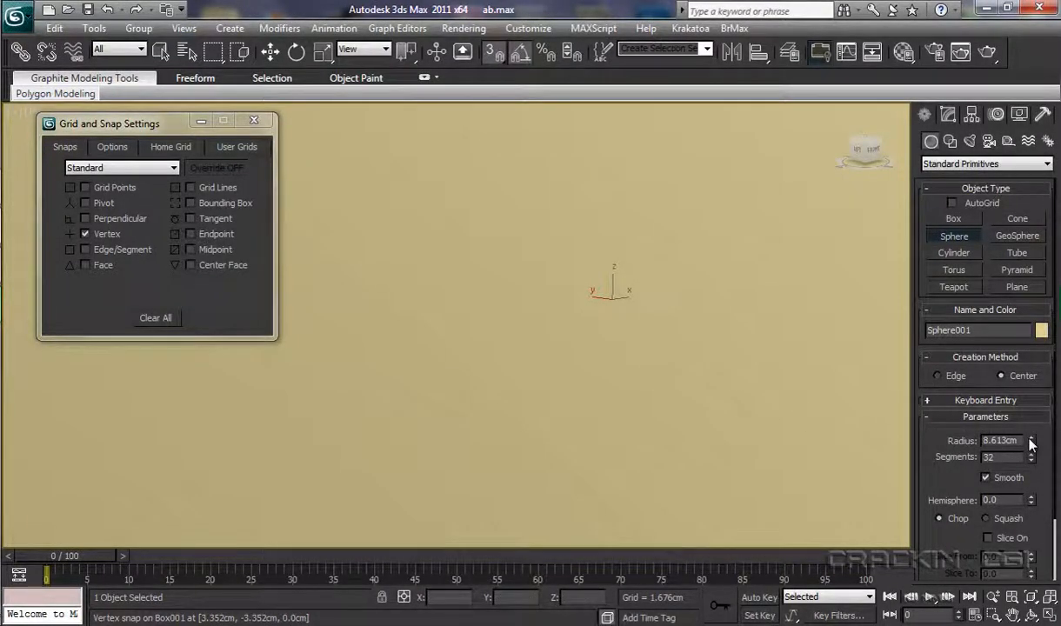
pyautogui.moveTo(1031, 445); pyautogui.dragTo(1030, 517)
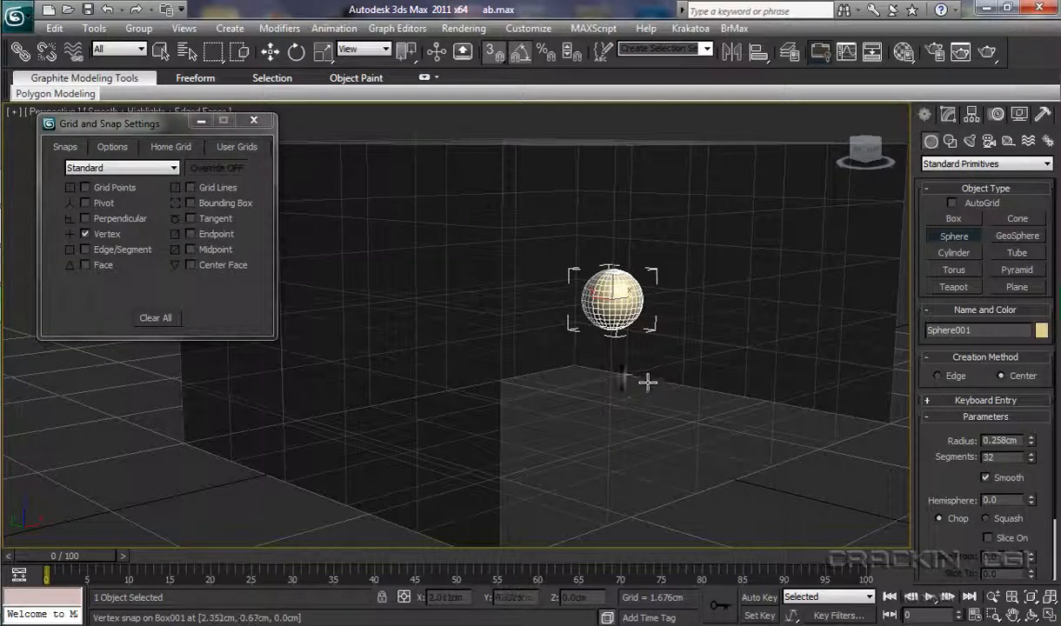
# Check the sphere's placement on the vertex up close, turn off snapping and delete the sphere
pyautogui.keyDown('alt'); pyautogui.moveTo(646, 379); pyautogui.dragTo(561, 412, button='middle'); pyautogui.keyUp('alt')
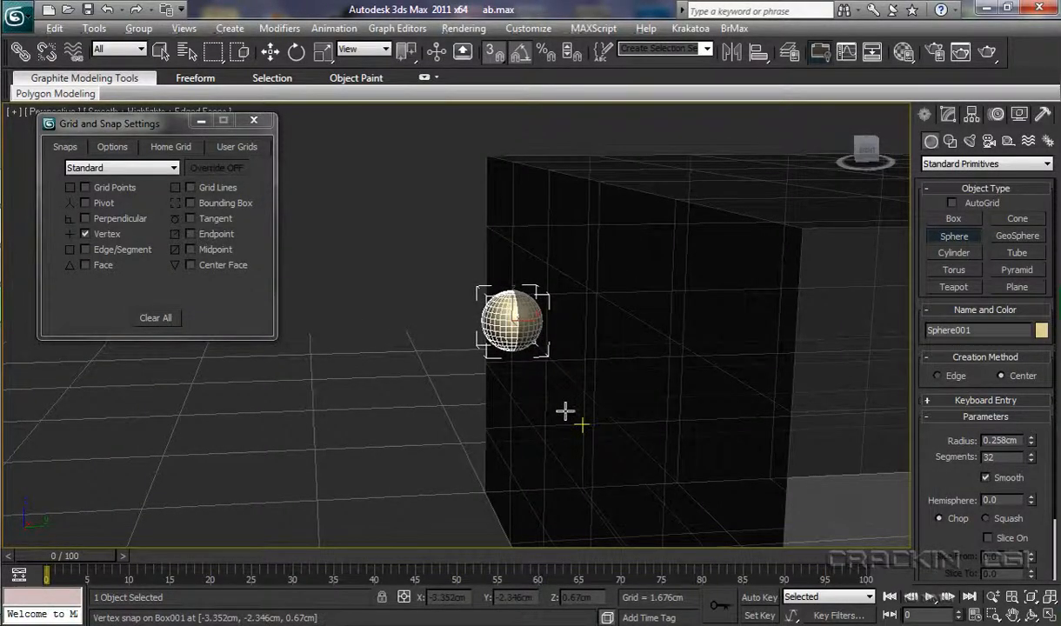
pyautogui.scroll(7, 566, 387)
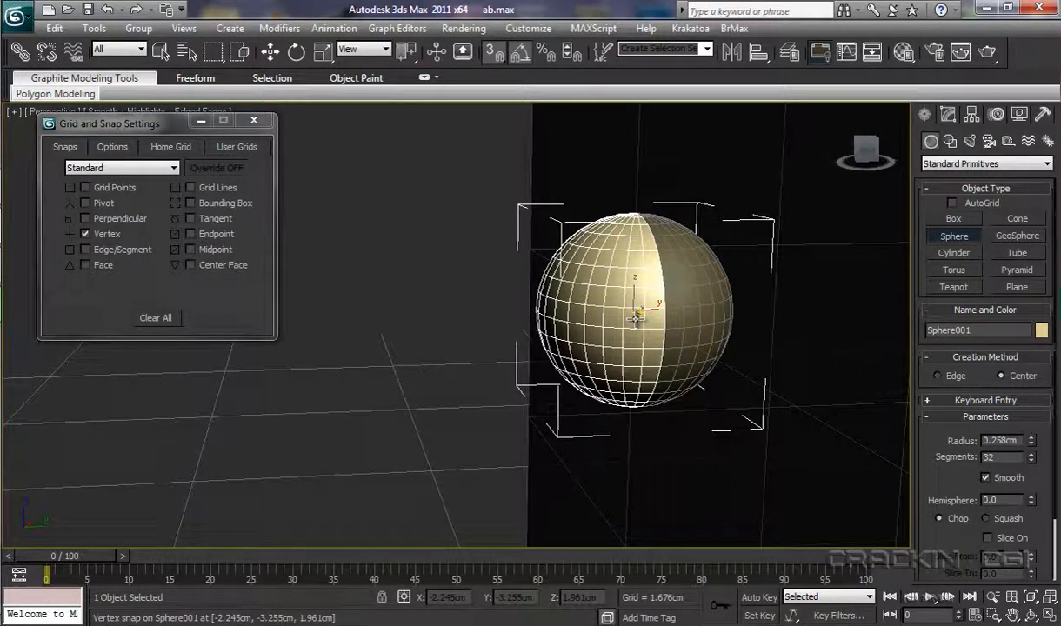
pyautogui.press('s')
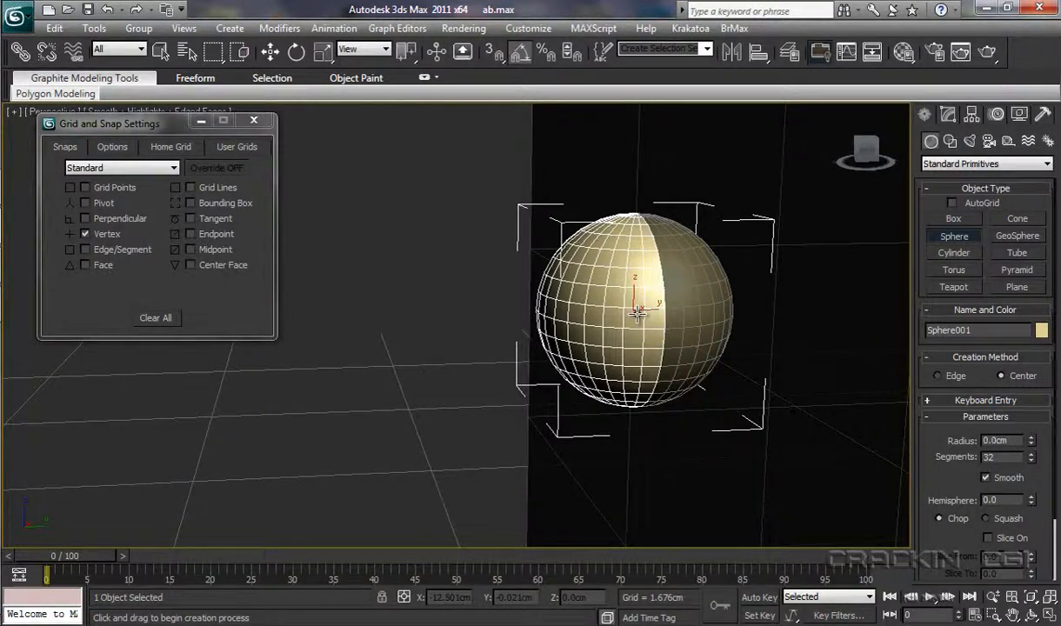
pyautogui.press('Delete')
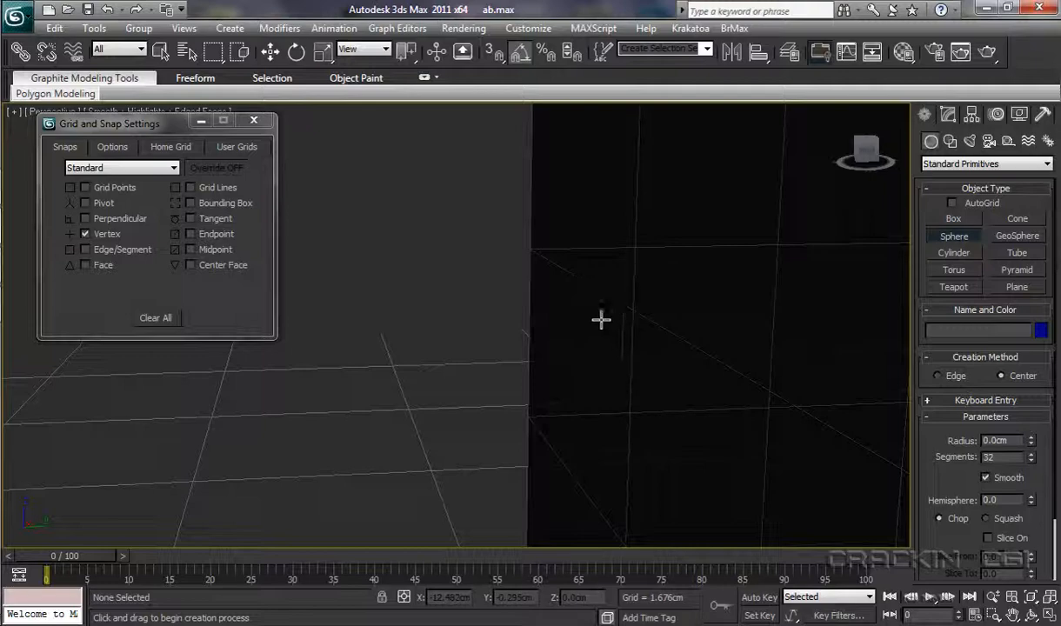
# Switch the active snap type from Vertex to Edge/Segment with 3D snapping on, and leave sphere creation
pyautogui.click(840, 114)
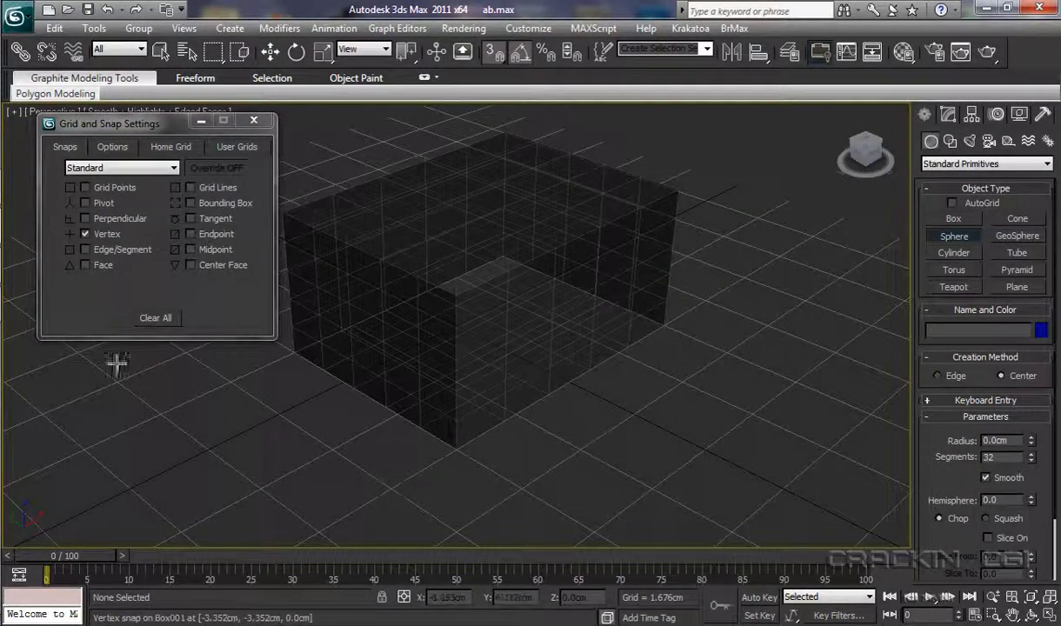
pyautogui.click(85, 234)
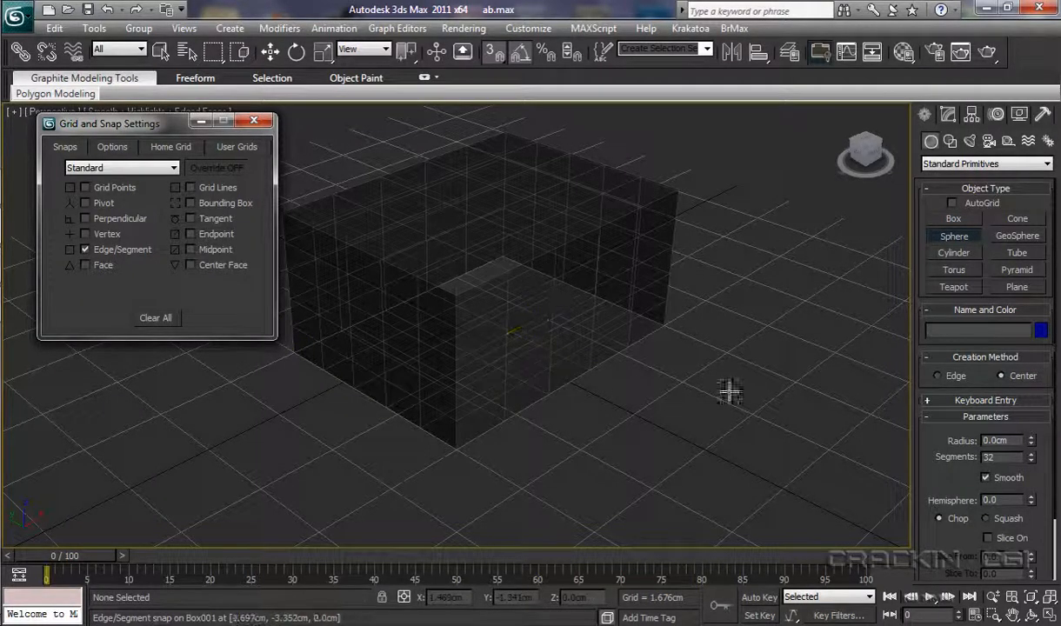
pyautogui.click(948, 141)
pyautogui.click(931, 141)
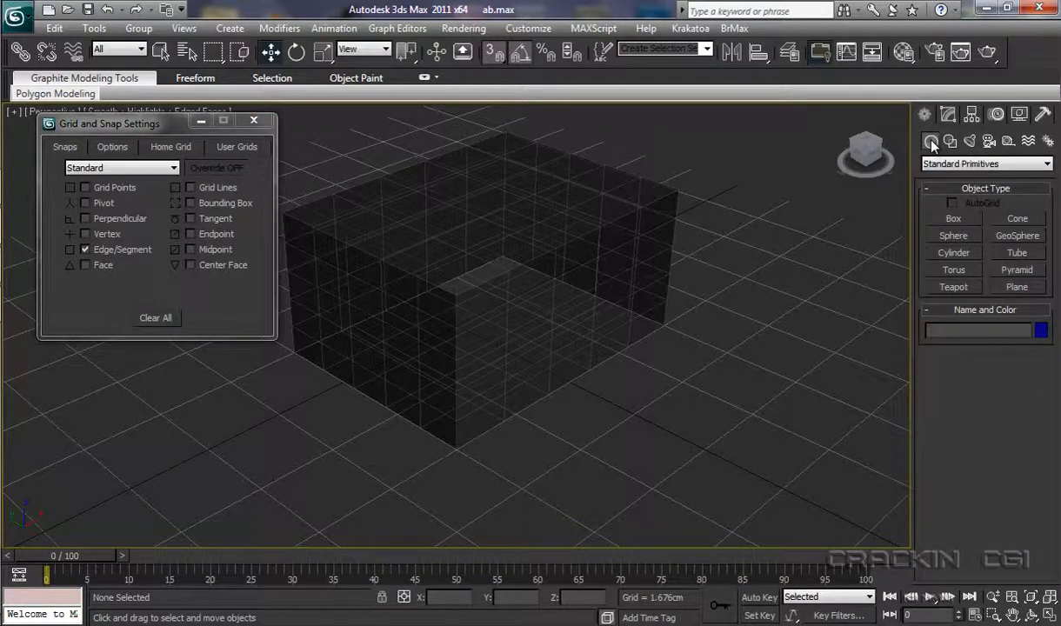
# Select the large box and turn off its see-through display so its faces are shaded solid
pyautogui.click(586, 235)
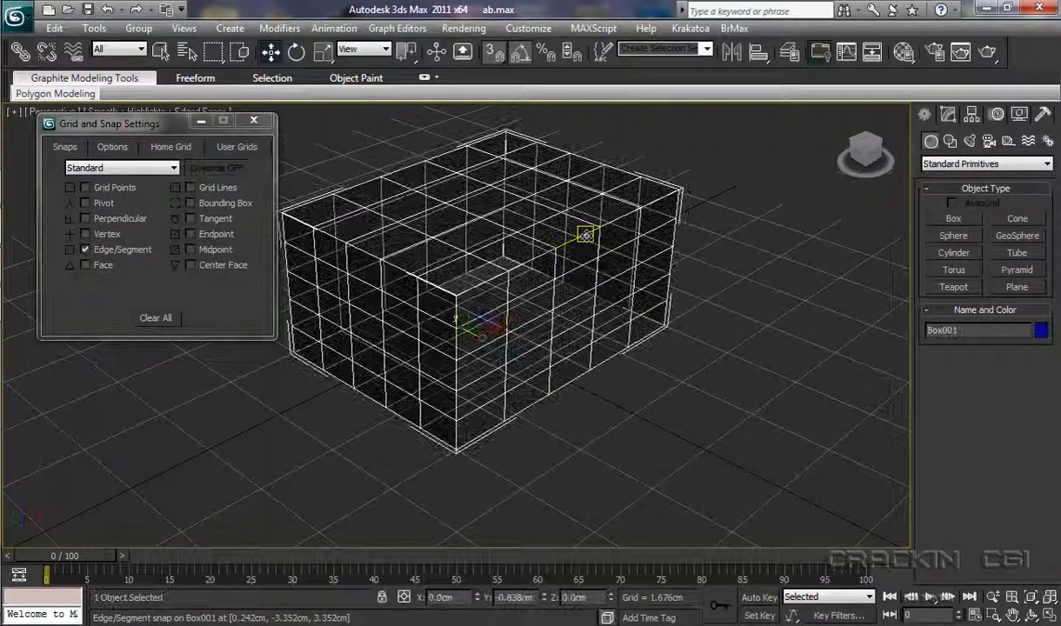
pyautogui.hotkey('alt', 'x')
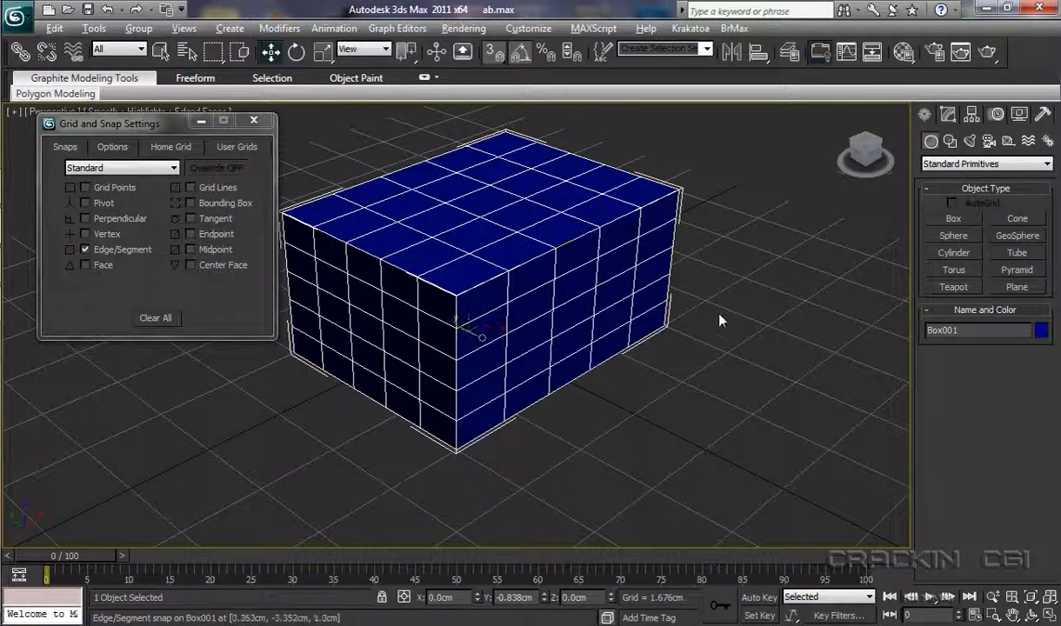
# Create a sphere snapped to an edge segment of the large box, reduce its radius to 0.175 cm, and delete it
pyautogui.click(955, 236)
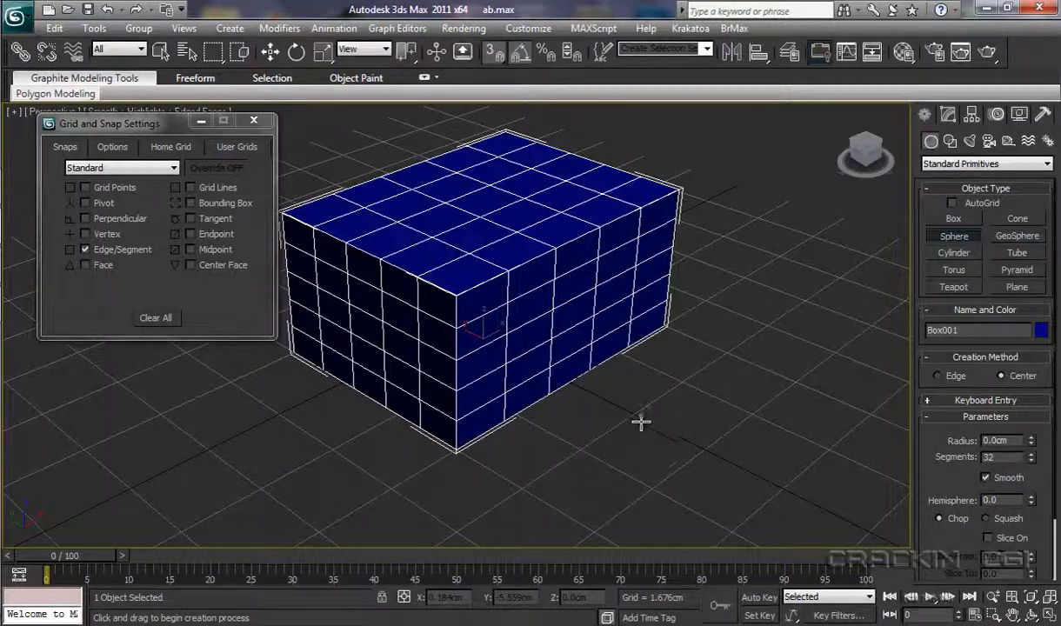
pyautogui.scroll(3, 647, 378)
pyautogui.scroll(5, 648, 379)
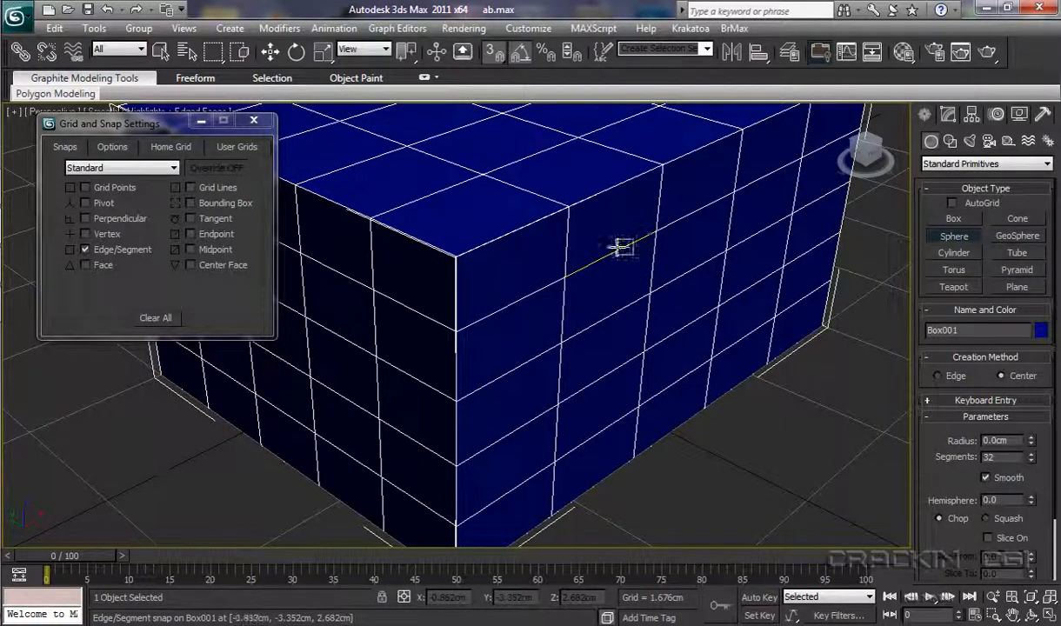
pyautogui.click(589, 263)
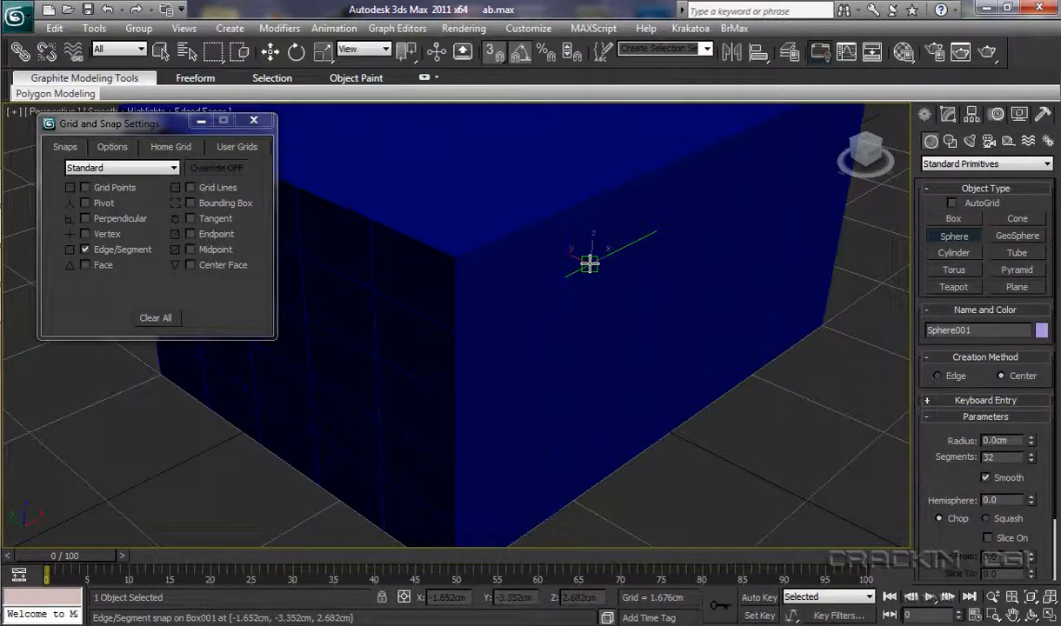
pyautogui.moveTo(588, 264); pyautogui.dragTo(601, 272)
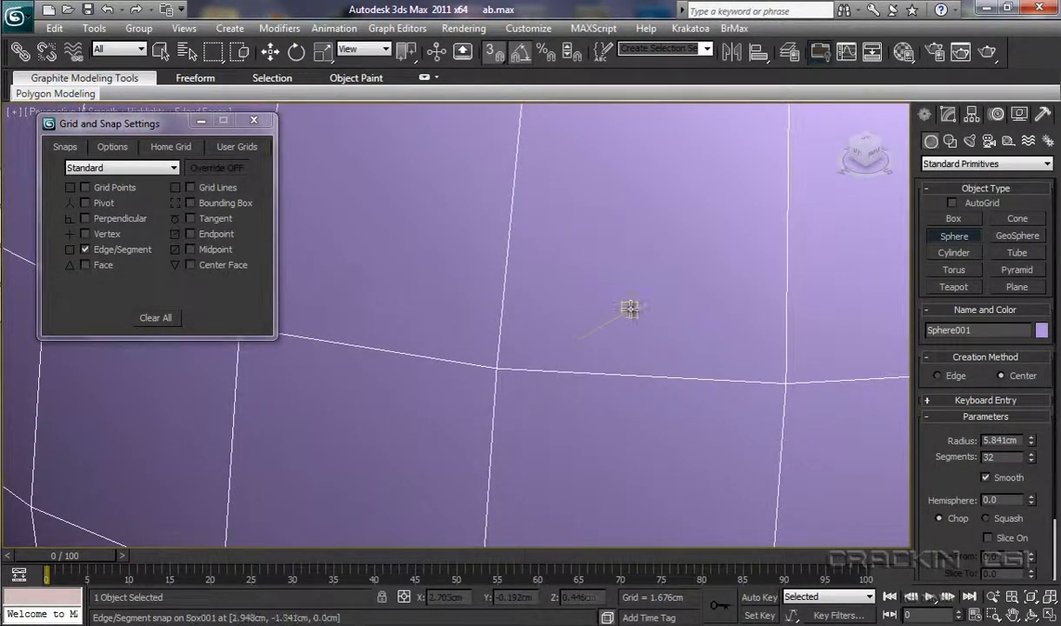
pyautogui.moveTo(1031, 441); pyautogui.dragTo(1043, 517)
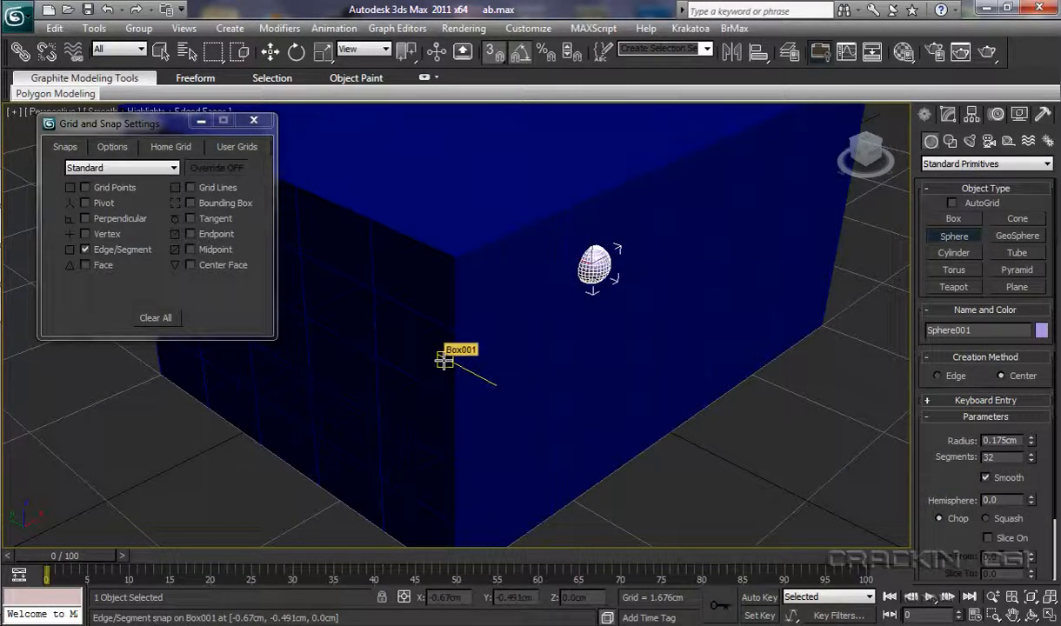
pyautogui.press('Delete')
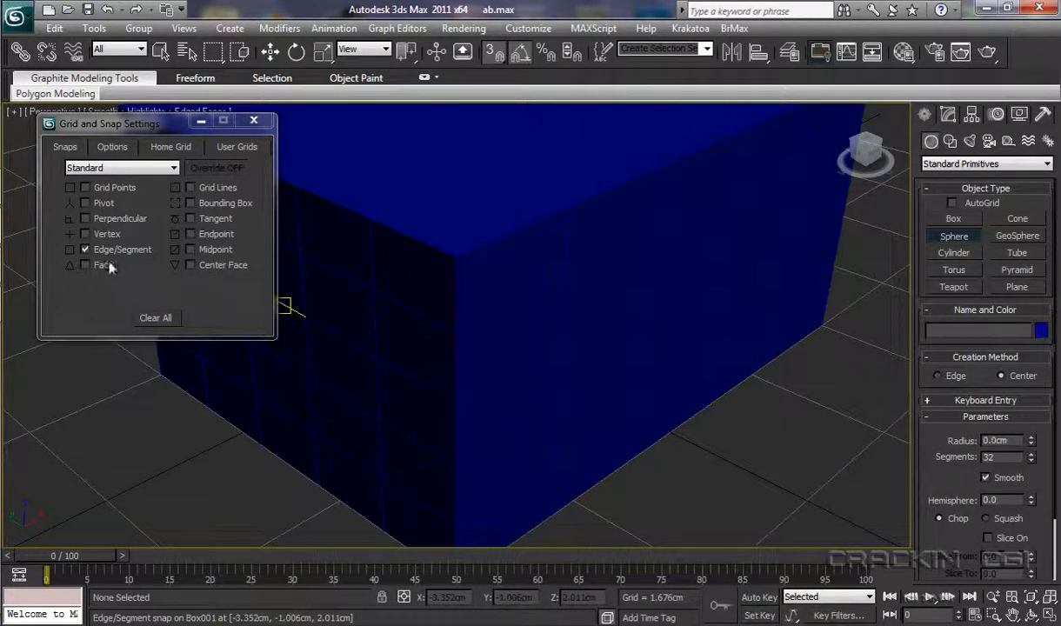
# Switch the snap type from Edge/Segment to Face and create a sphere about 0.22 cm in radius on a side face of the box
pyautogui.click(85, 265)
pyautogui.click(84, 250)
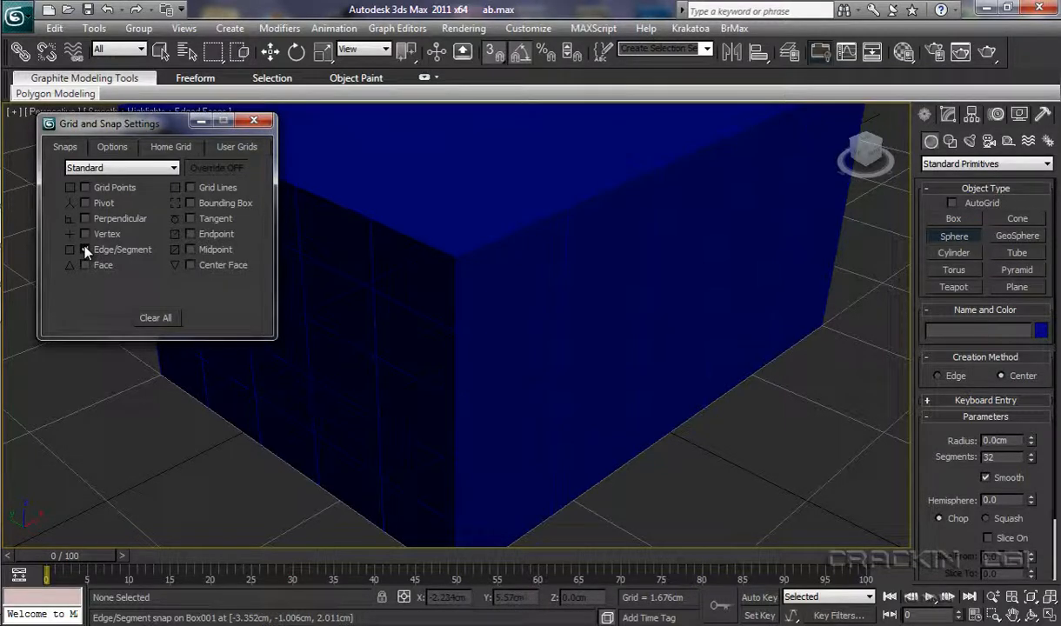
pyautogui.click(85, 265)
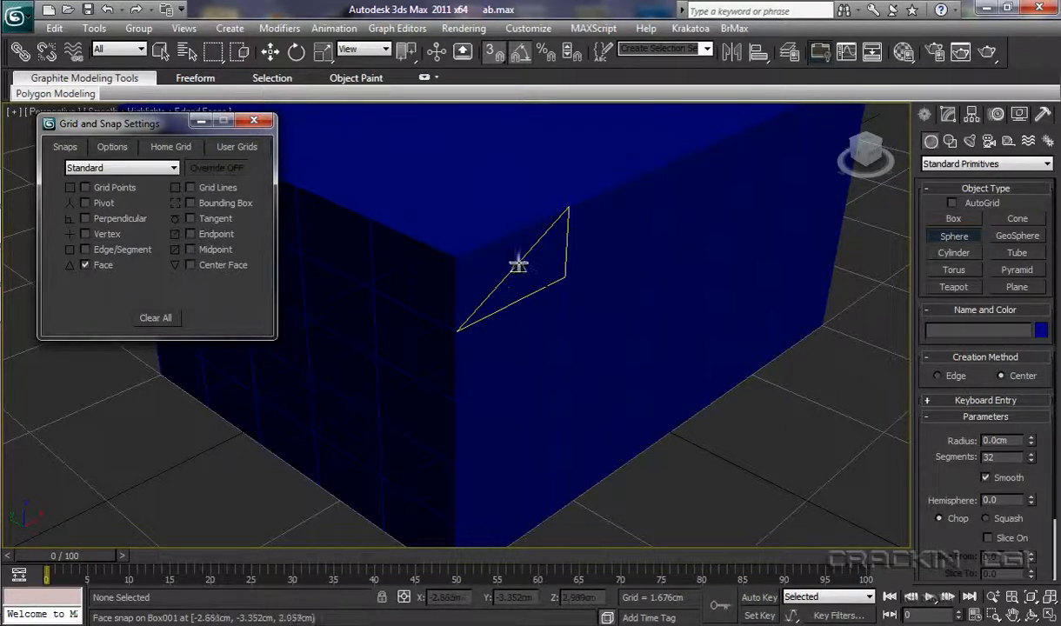
pyautogui.moveTo(509, 270); pyautogui.dragTo(513, 271)
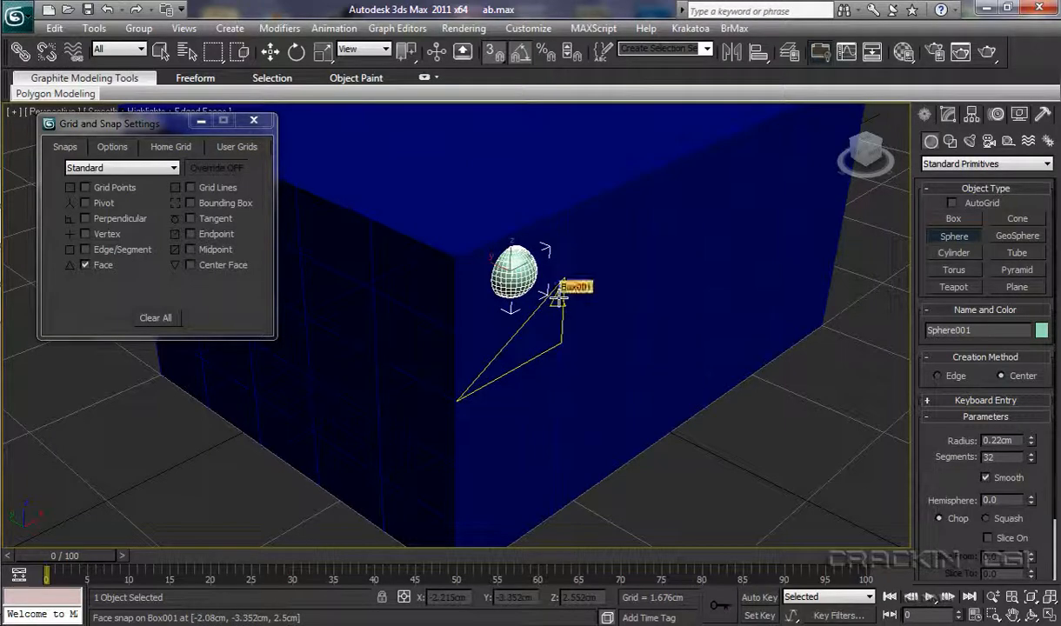
# Delete the face-snapped sphere and switch the active snap type from Face to Endpoint
pyautogui.press('Delete')
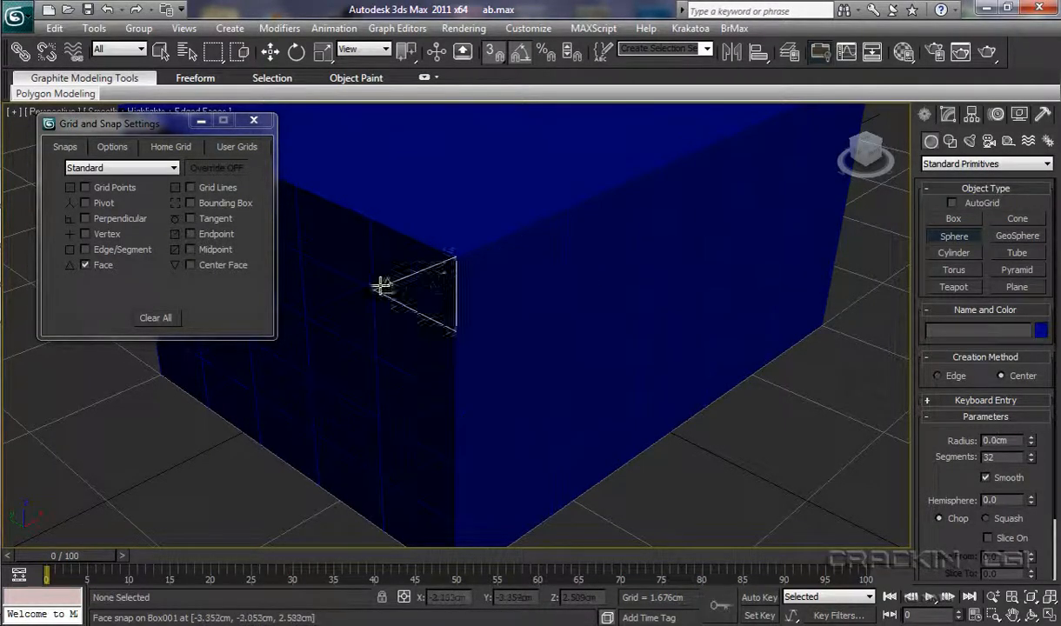
pyautogui.click(85, 265)
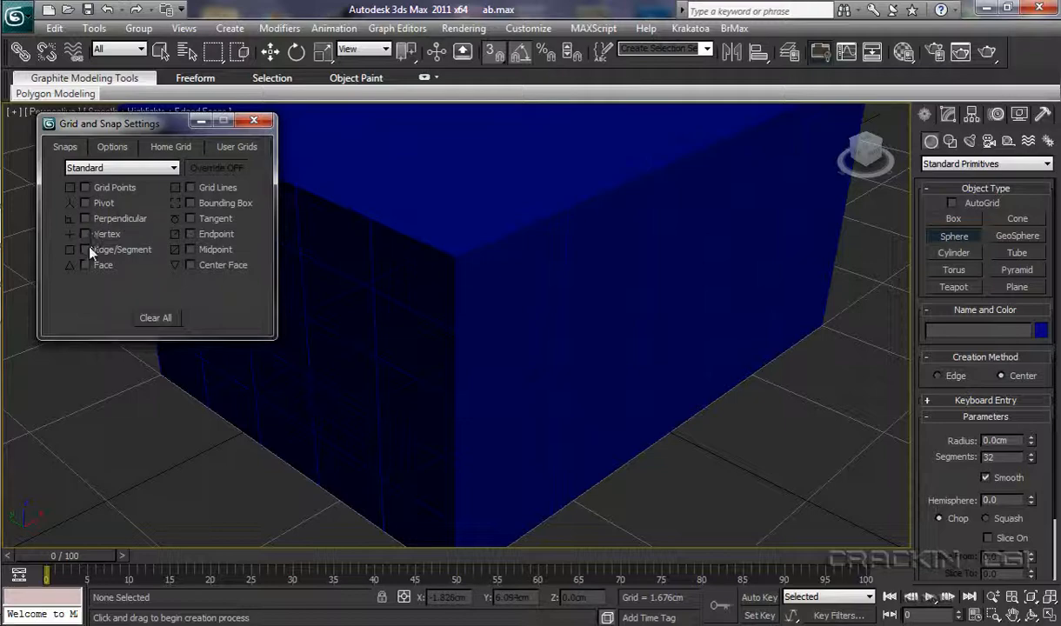
pyautogui.click(190, 234)
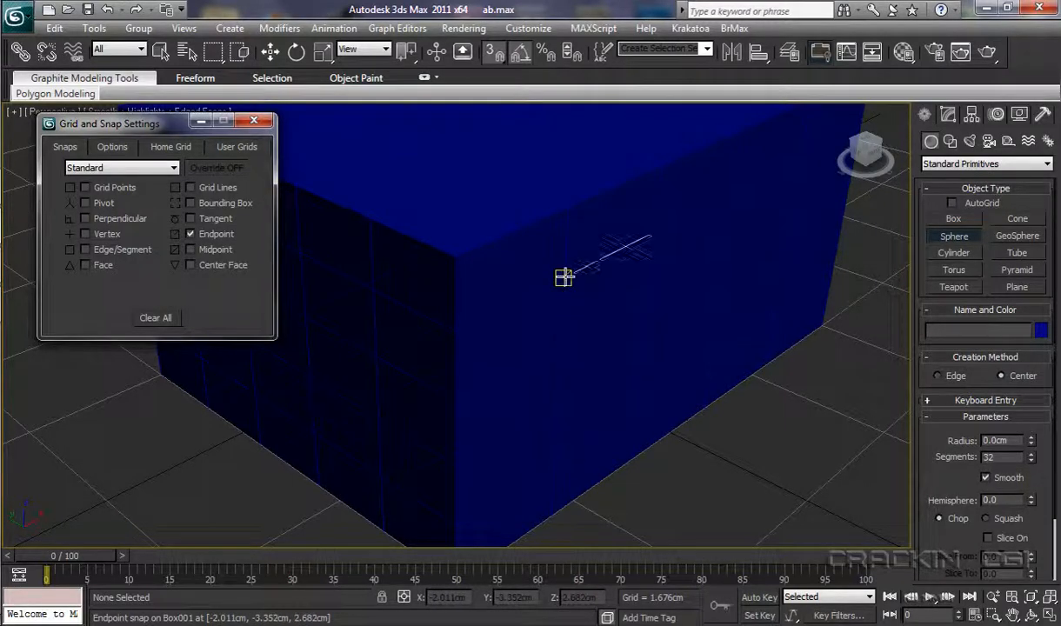
# Create a sphere centred on an edge endpoint on the box's side and reduce its radius to 0.228 cm
pyautogui.click(564, 277)
pyautogui.moveTo(569, 280); pyautogui.dragTo(572, 283)
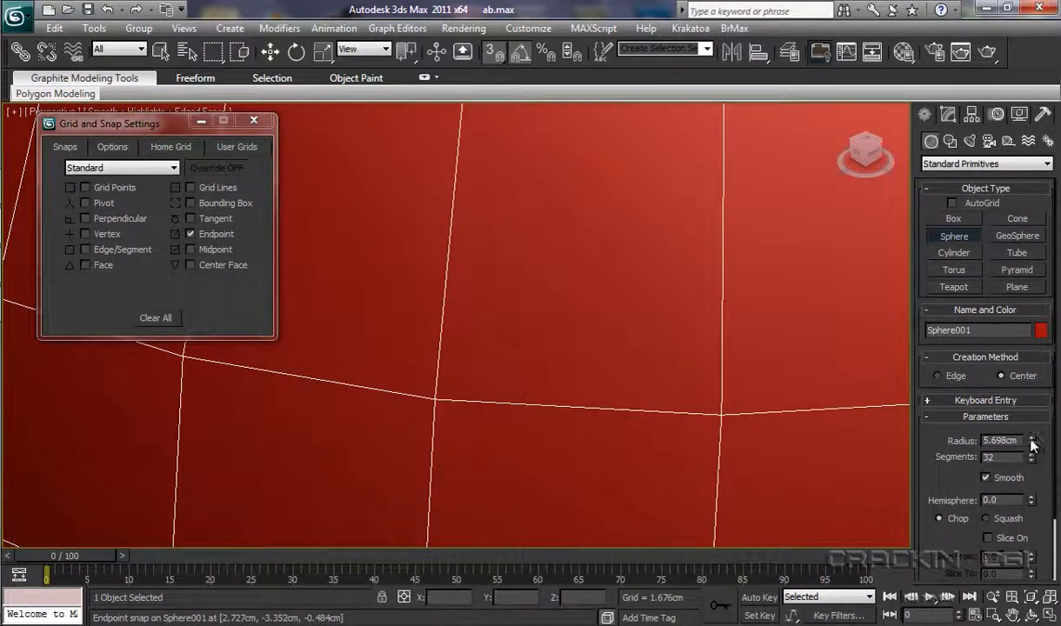
pyautogui.moveTo(1032, 440); pyautogui.dragTo(1033, 516)
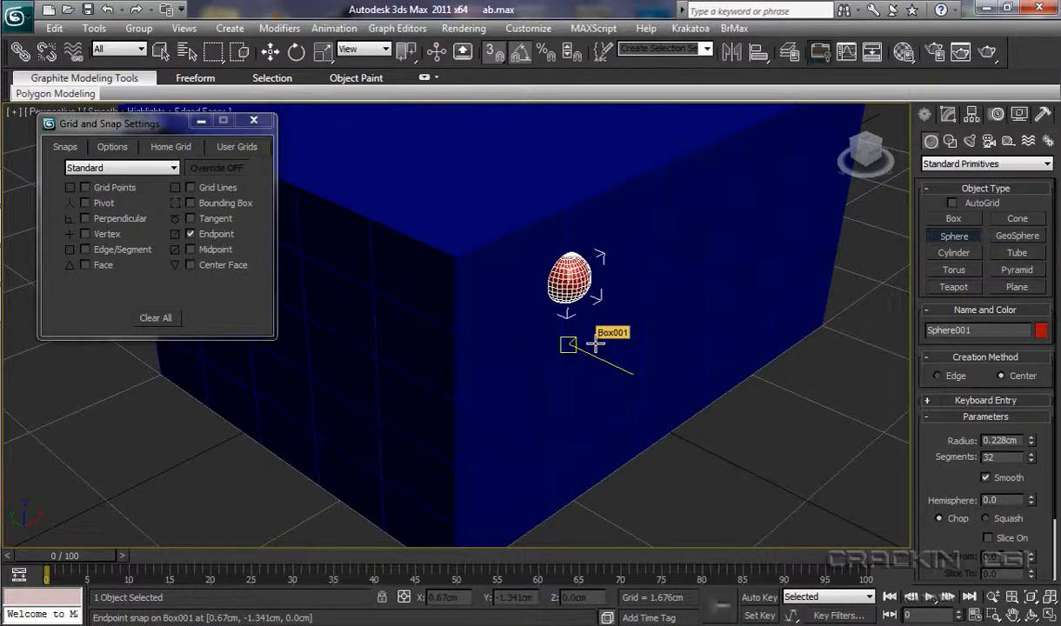
# Delete the endpoint sphere and switch the active snap type from Endpoint to Midpoint
pyautogui.press('Delete')
pyautogui.click(191, 234)
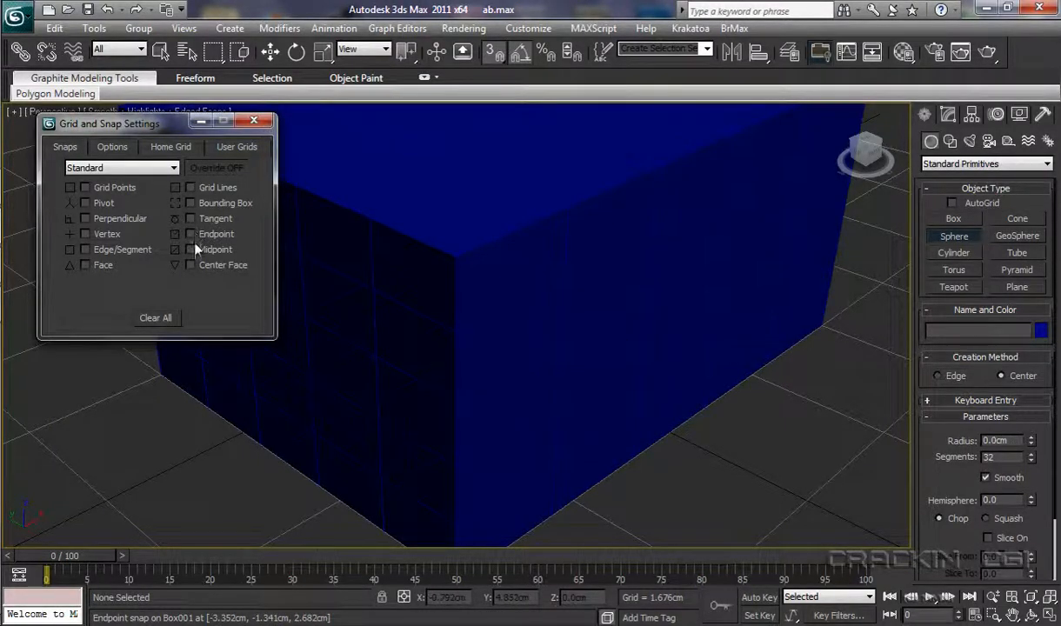
pyautogui.click(190, 249)
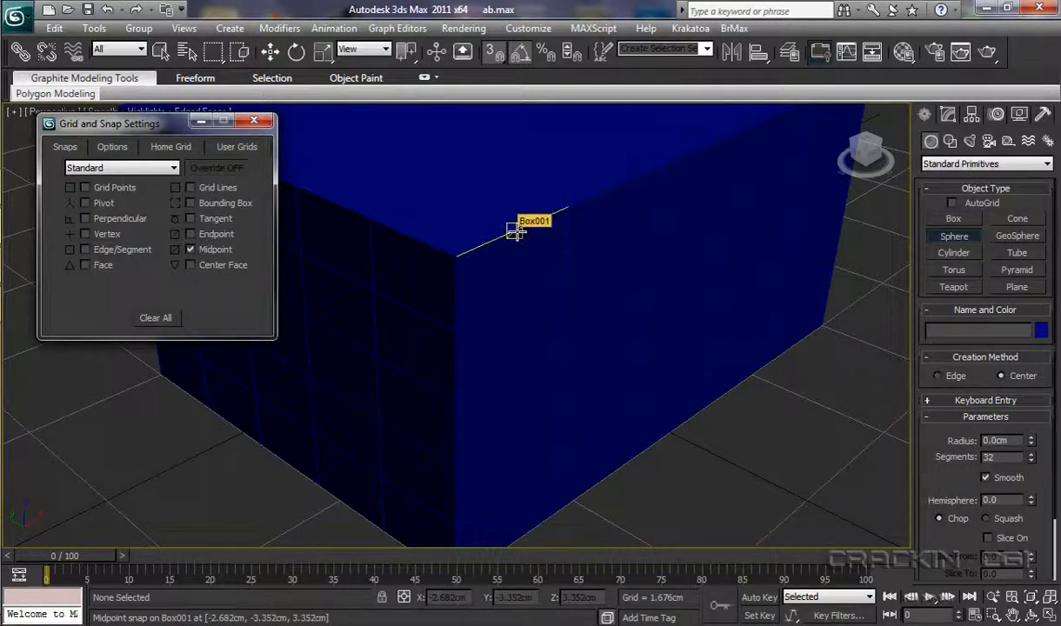
# Create a sphere centred on the midpoint of a top edge segment of the box and reduce its radius to 0.225 cm
pyautogui.click(515, 231)
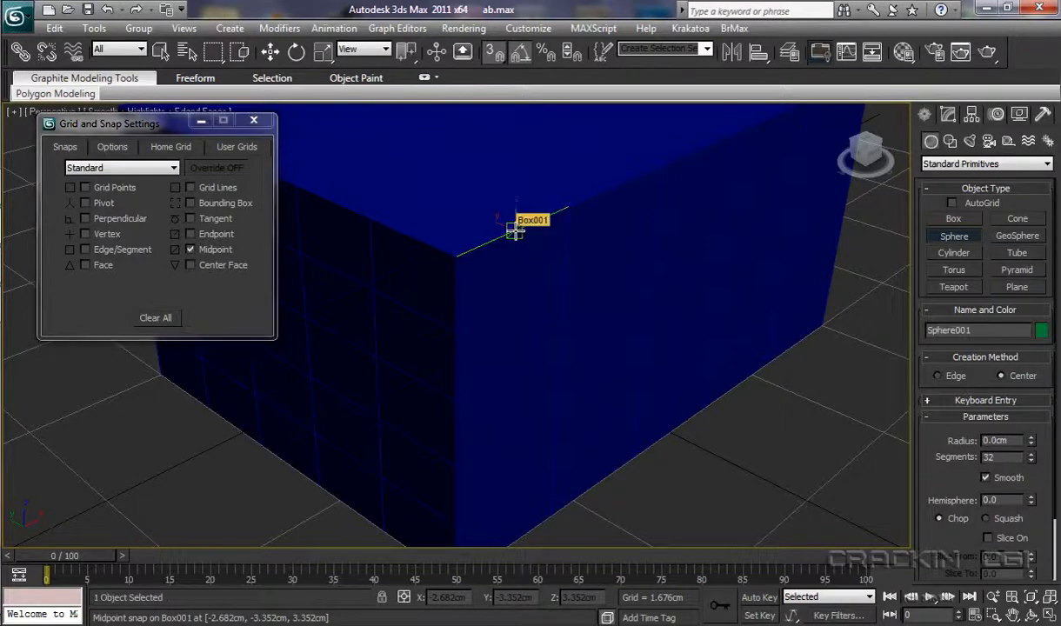
pyautogui.moveTo(525, 238)
pyautogui.mouseDown()
pyautogui.moveTo(481, 239)
pyautogui.moveTo(533, 242)
pyautogui.mouseUp()
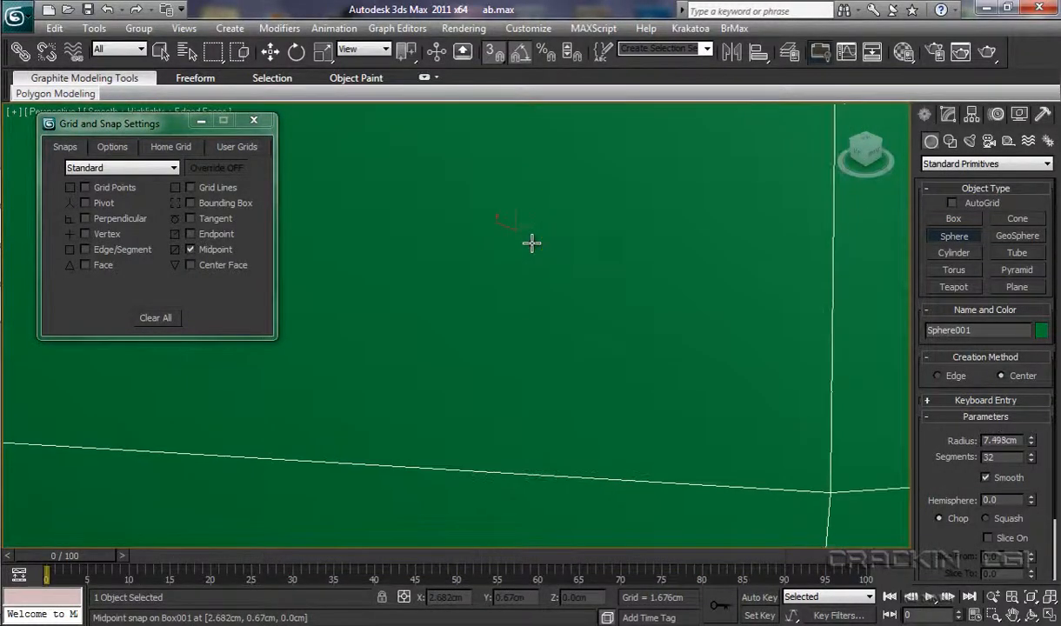
pyautogui.moveTo(1031, 440); pyautogui.dragTo(1040, 520)
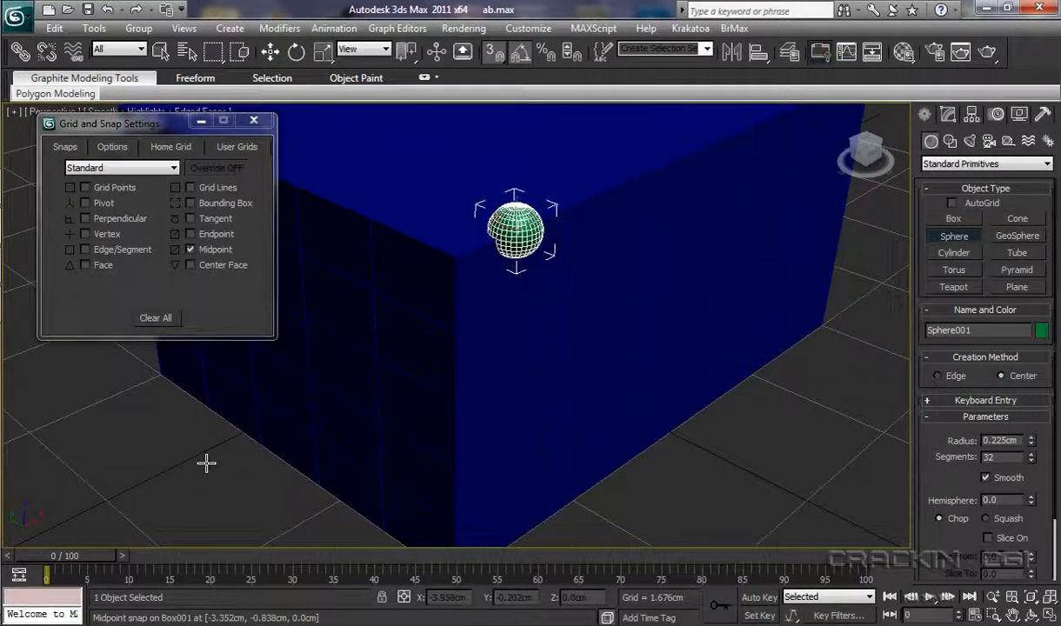
# Delete the midpoint sphere and switch the active snap type from Midpoint to Center Face
pyautogui.press('Delete')
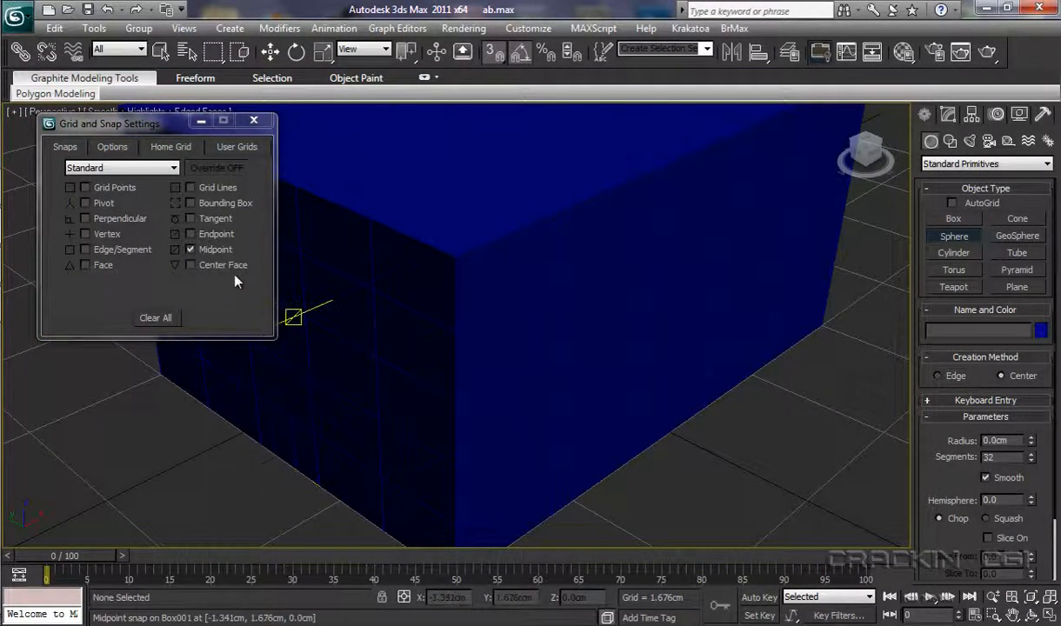
pyautogui.click(190, 251)
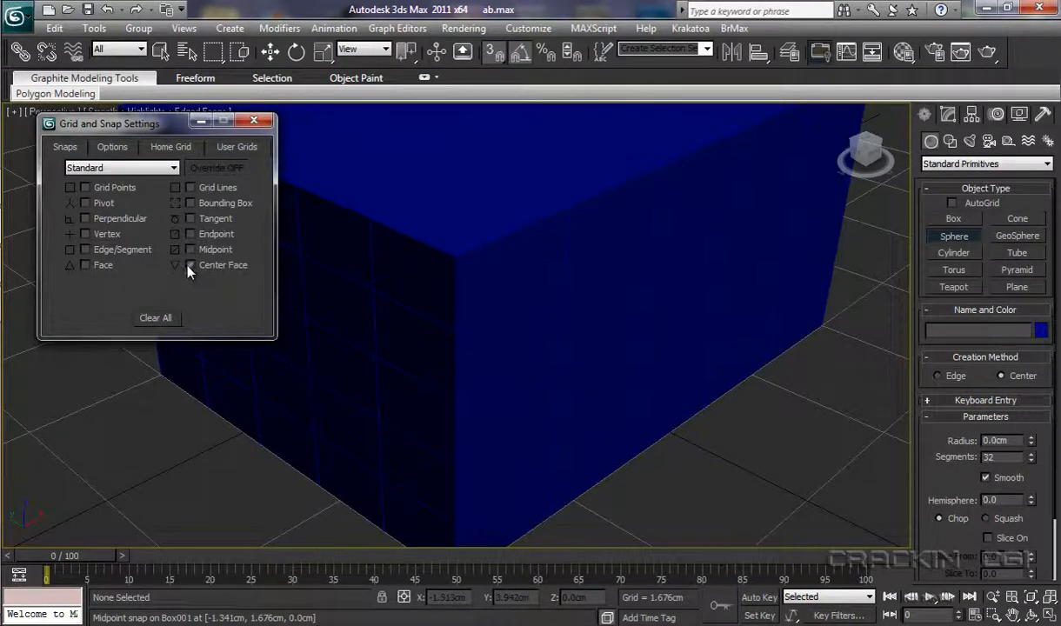
pyautogui.click(189, 265)
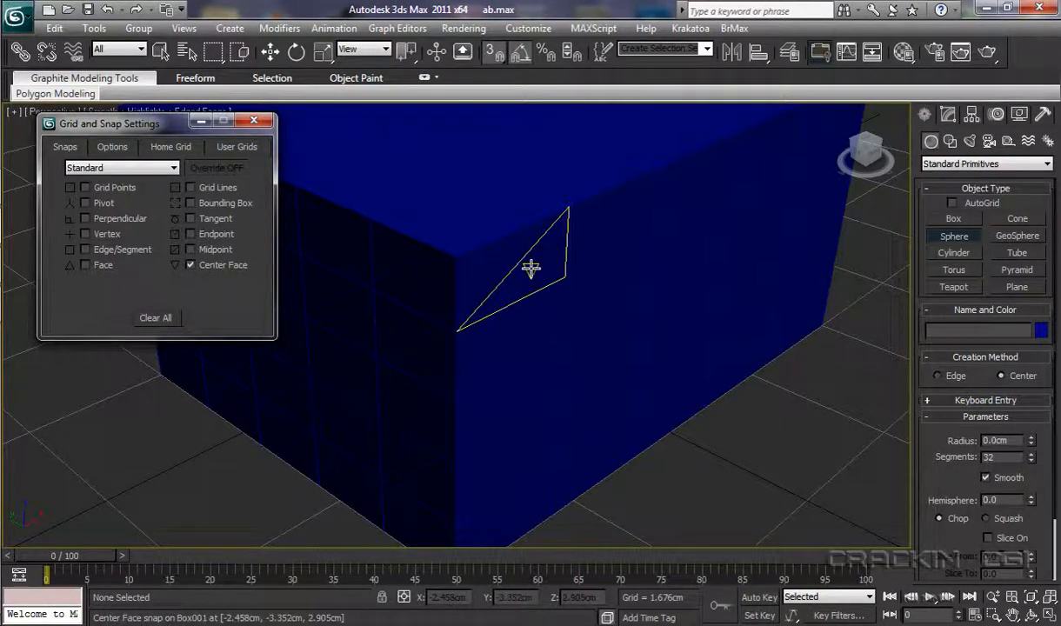
# Create a sphere snapped to the centre of a triangular face near the box's upper corner, set its radius to 0.11 cm, and delete it
pyautogui.moveTo(532, 266); pyautogui.dragTo(547, 279)
pyautogui.press('Delete')
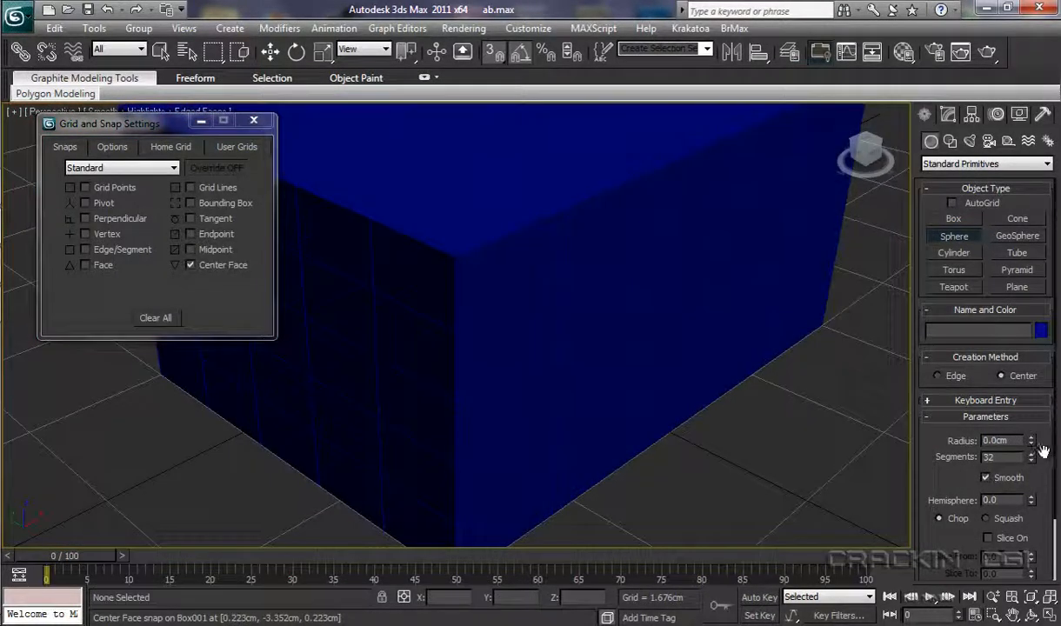
pyautogui.click(497, 261)
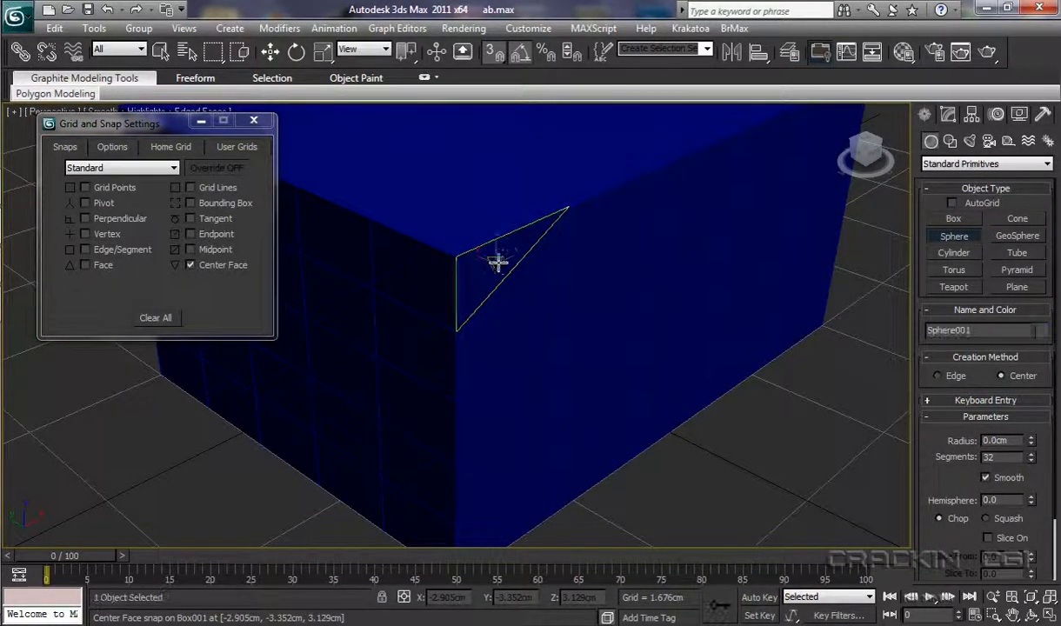
pyautogui.moveTo(497, 262); pyautogui.dragTo(511, 273)
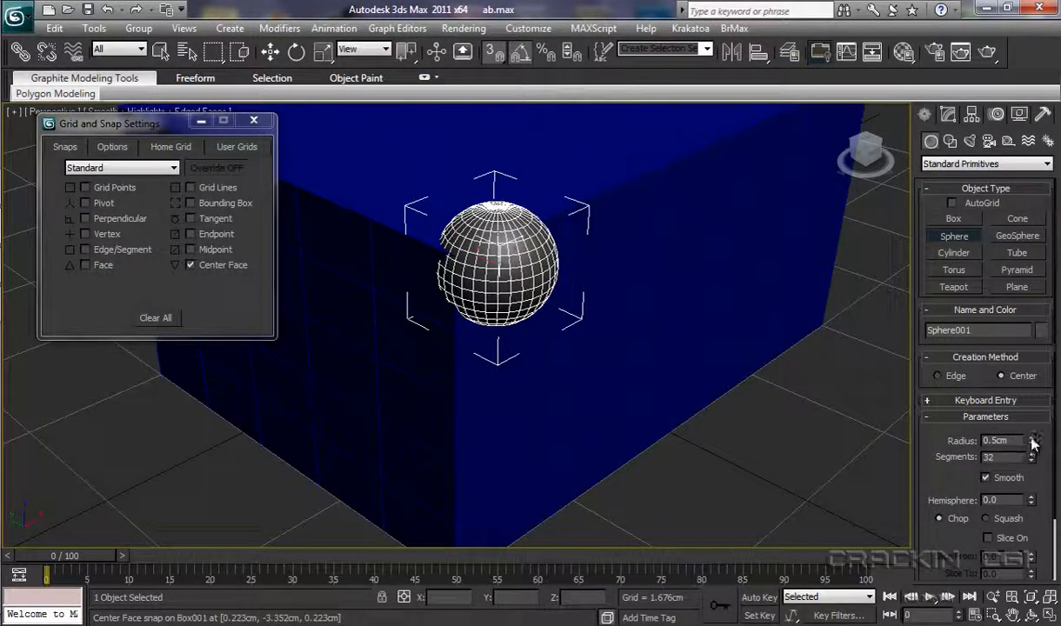
pyautogui.moveTo(1031, 439); pyautogui.dragTo(1034, 500)
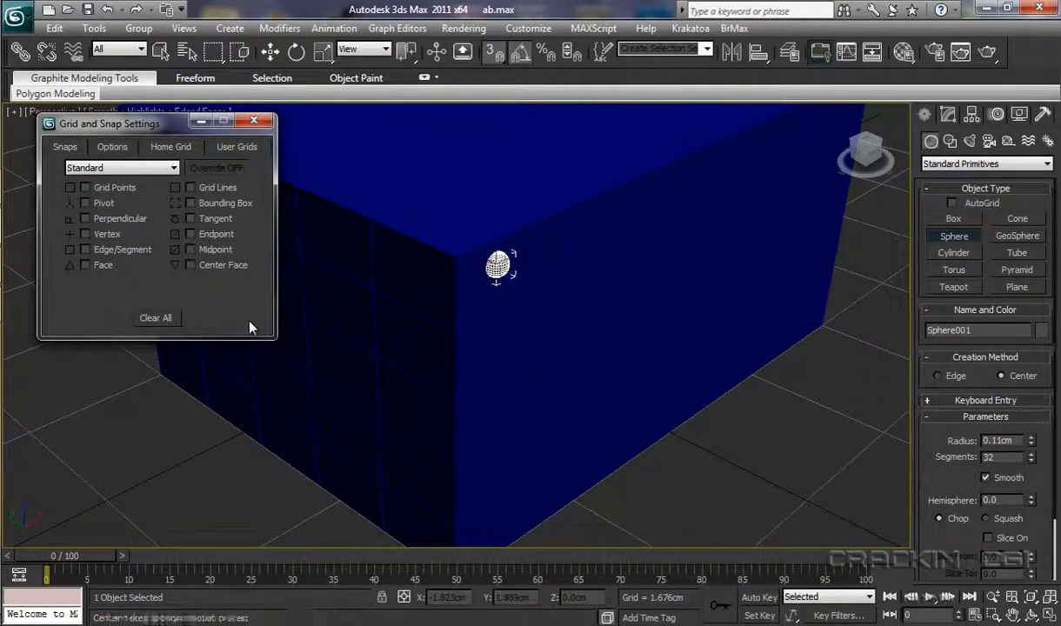
pyautogui.press('Delete')
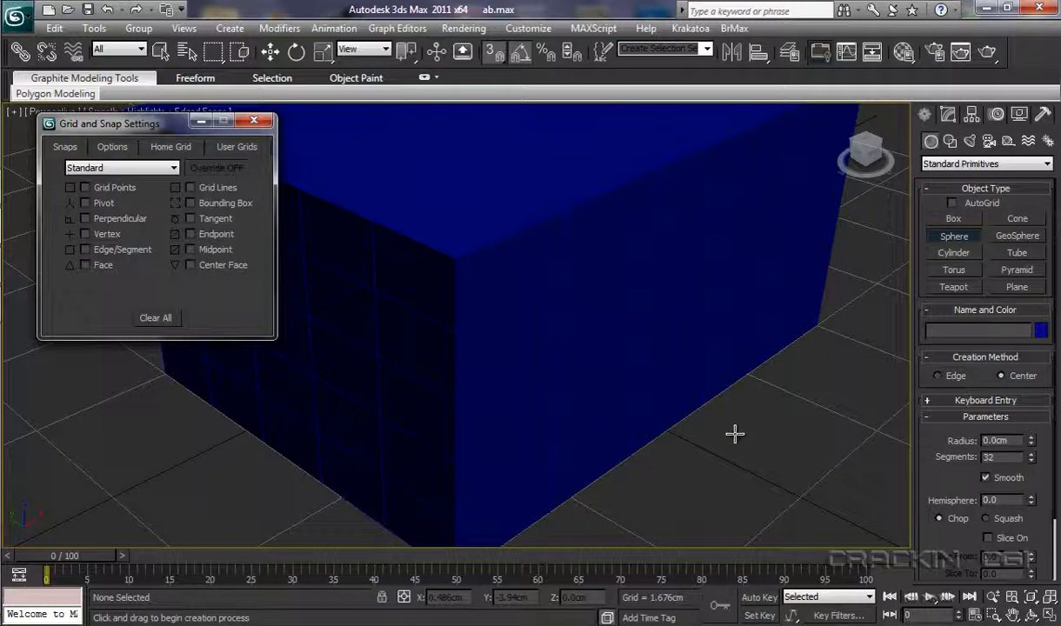
# Place two Point helpers with cross display in the empty space beside the large box, one farther back and one nearer
pyautogui.click(1008, 140)
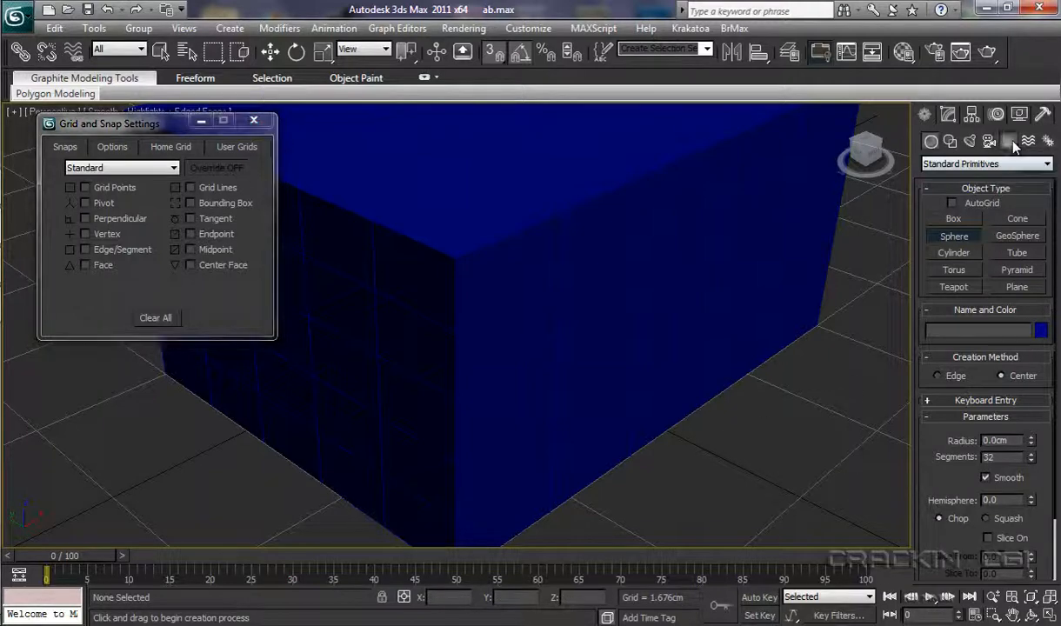
pyautogui.scroll(-6, 760, 405)
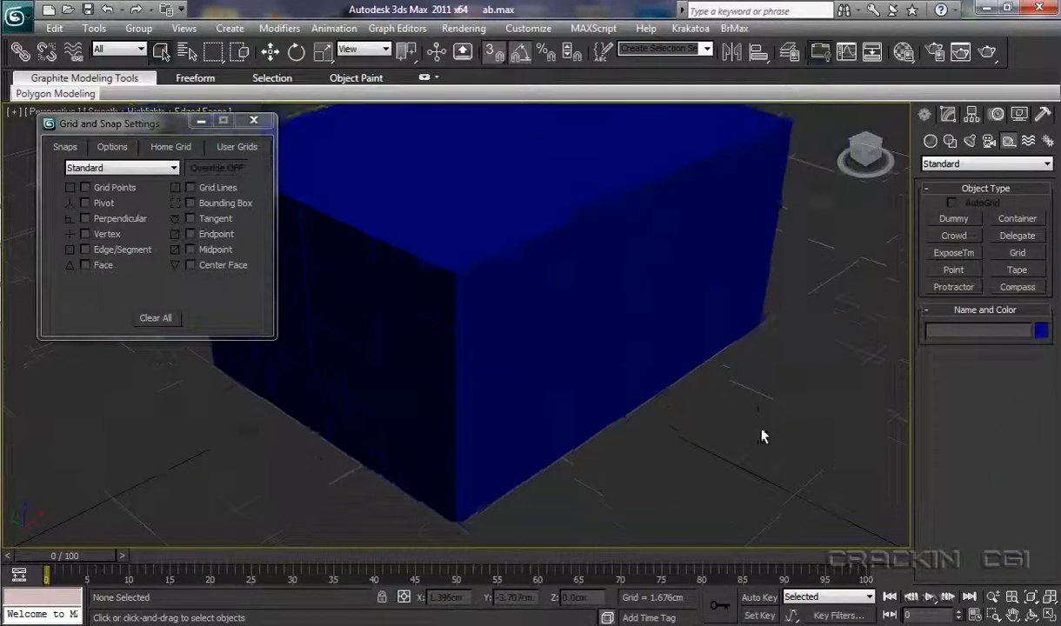
pyautogui.keyDown('alt'); pyautogui.moveTo(752, 532); pyautogui.dragTo(674, 412, button='middle'); pyautogui.keyUp('alt')
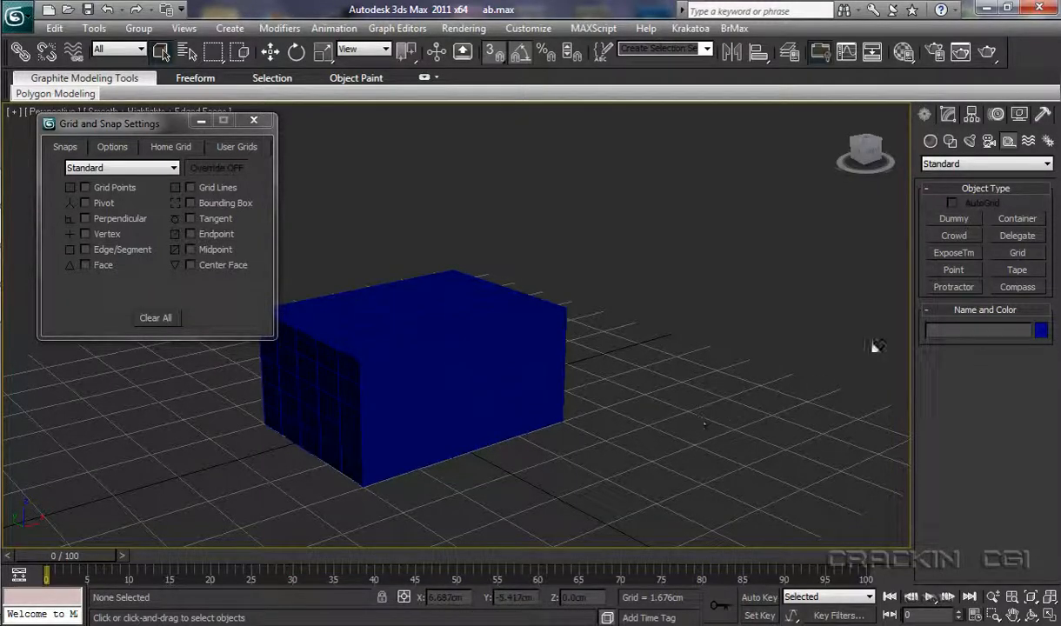
pyautogui.click(954, 270)
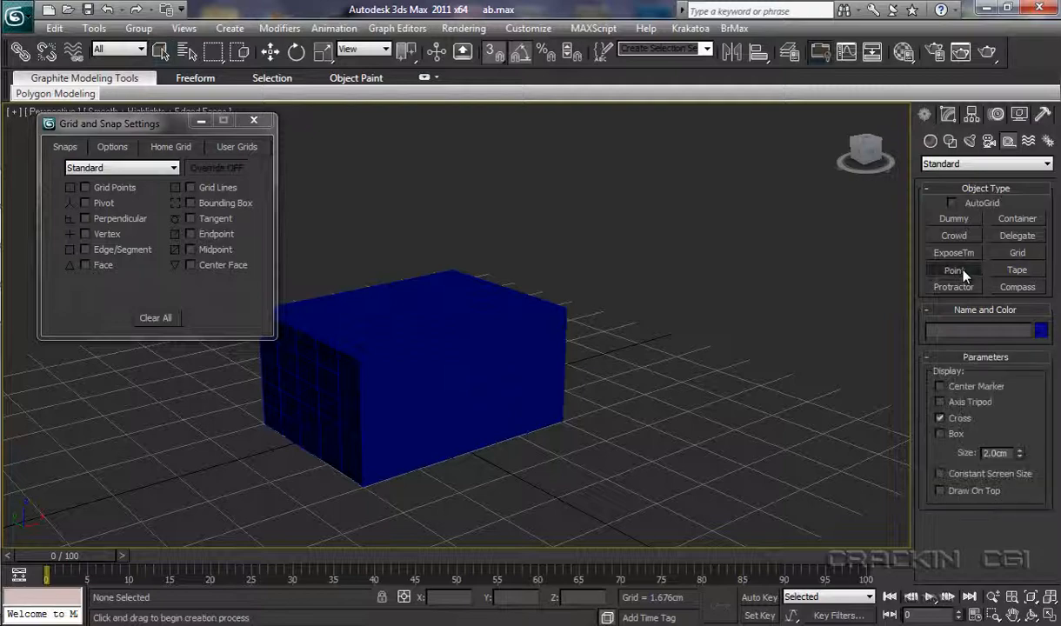
pyautogui.click(682, 255)
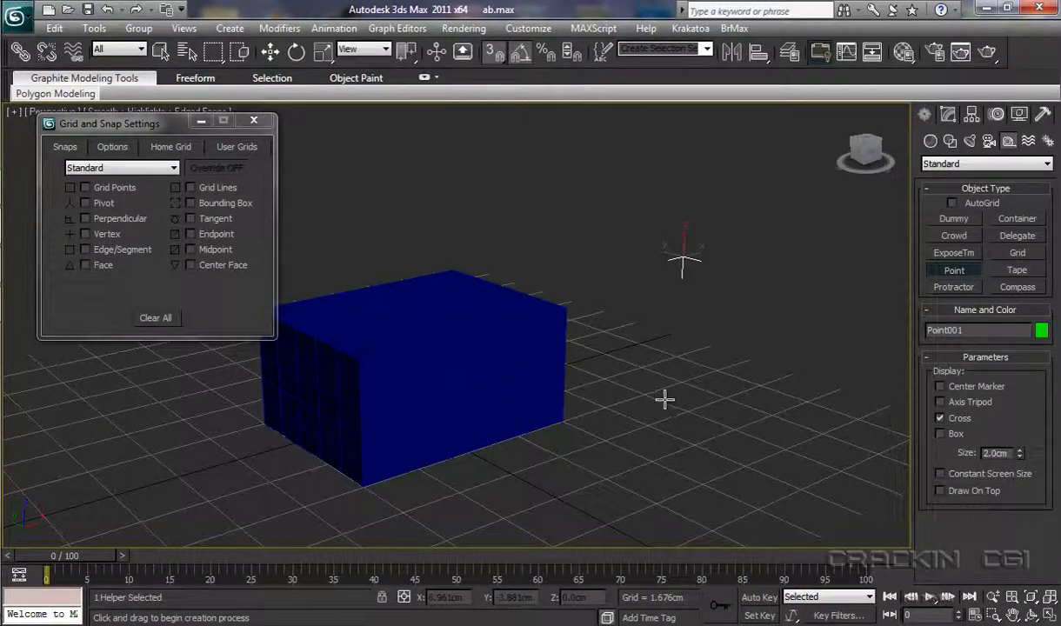
pyautogui.click(827, 441)
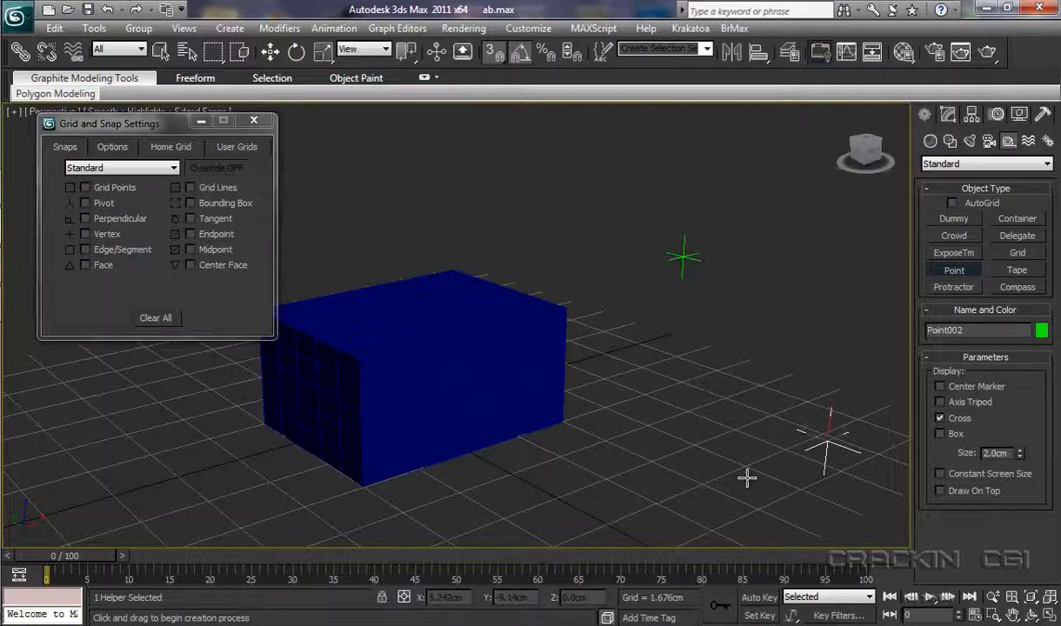
# Place a third Point helper on the grid between the large box and the nearer helper, and enable the Pivot snap type
pyautogui.click(633, 416)
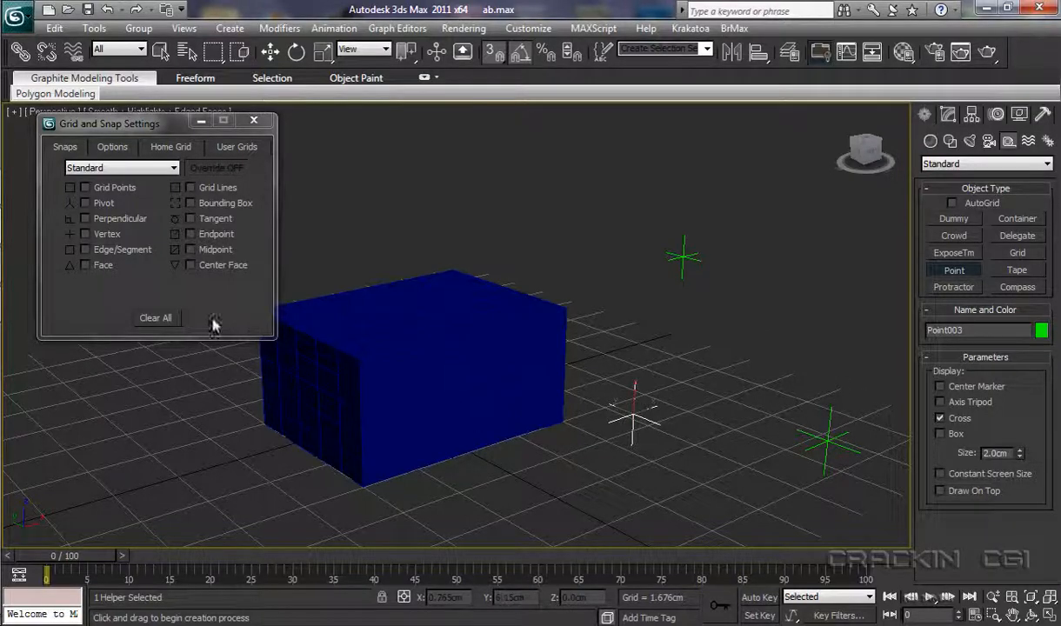
pyautogui.click(84, 203)
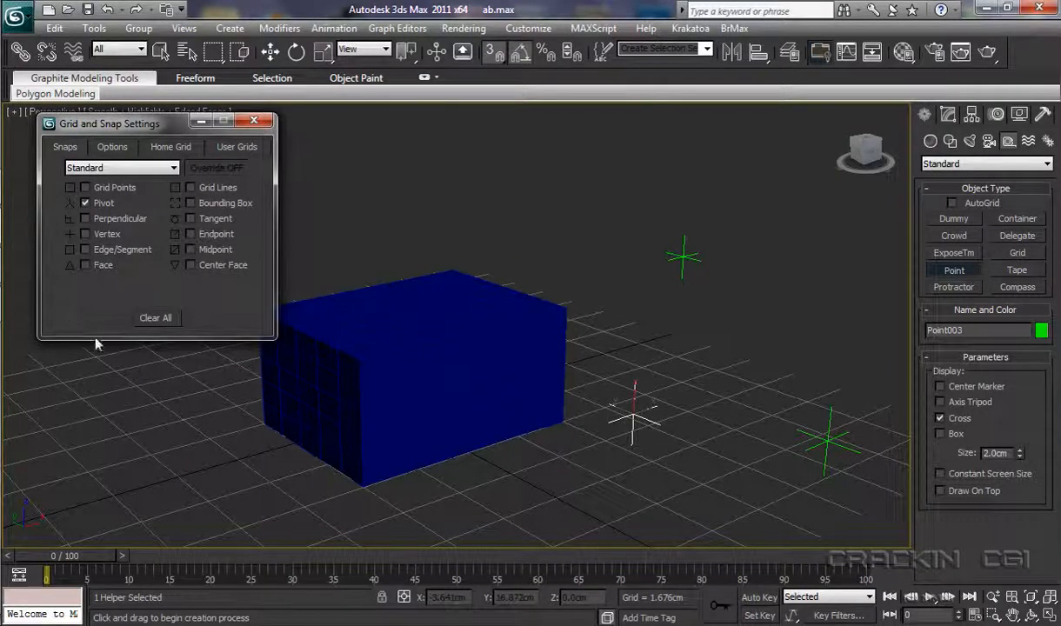
pyautogui.press('s')
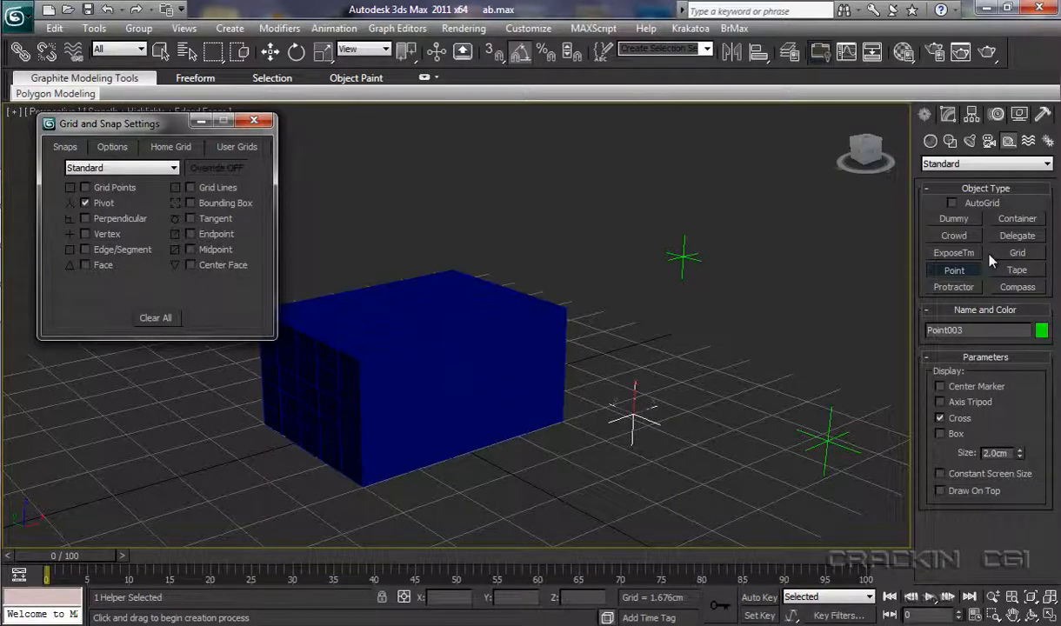
# Draw a closed triangular Line spline through the three Point helpers, snapping each vertex to a helper's pivot
pyautogui.click(950, 142)
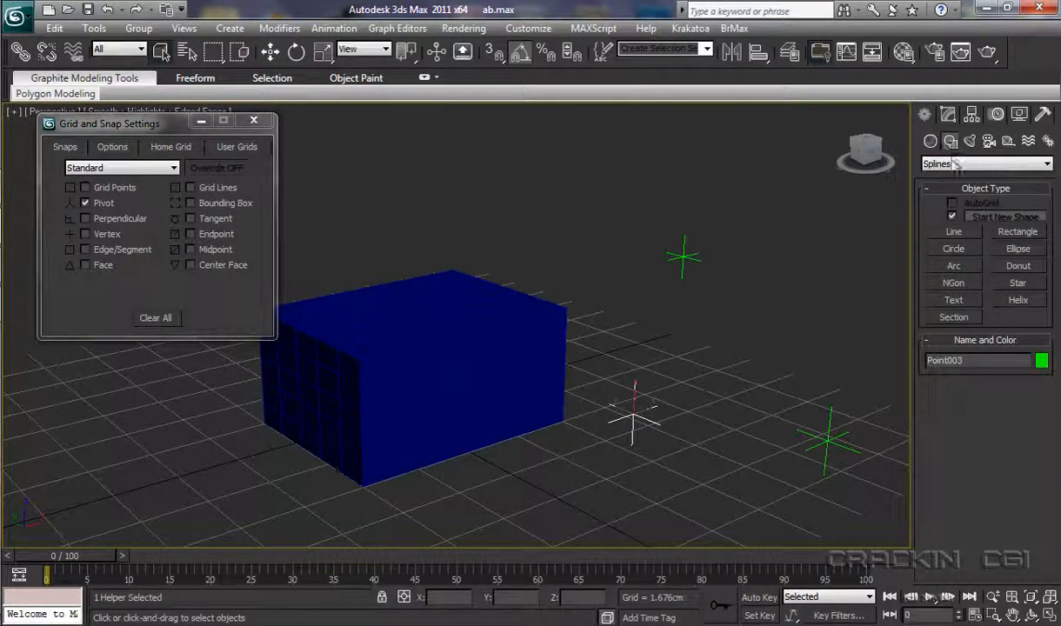
pyautogui.click(956, 233)
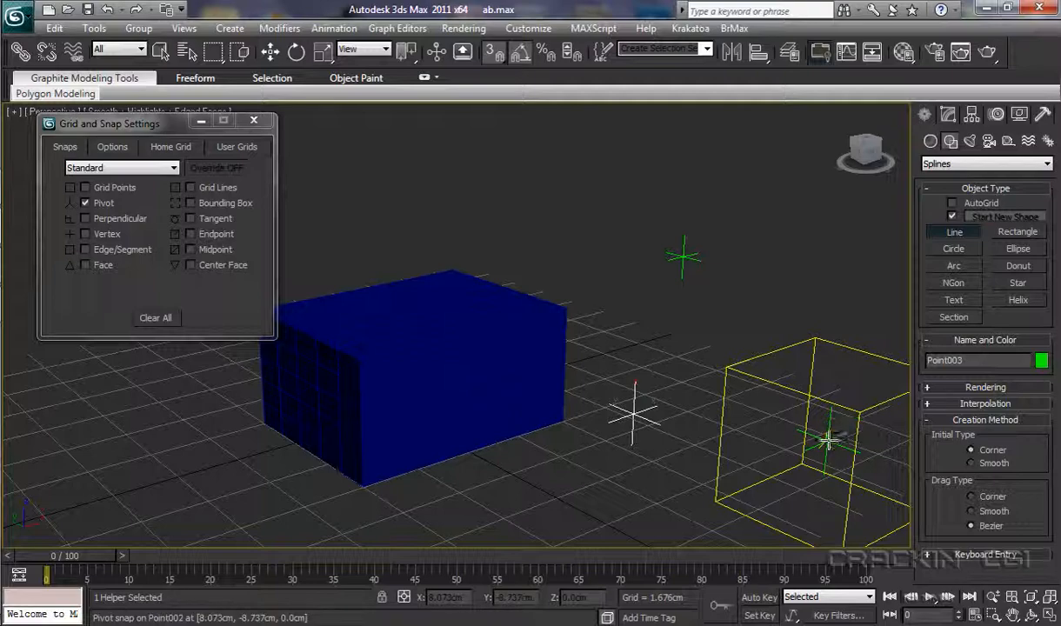
pyautogui.click(828, 440)
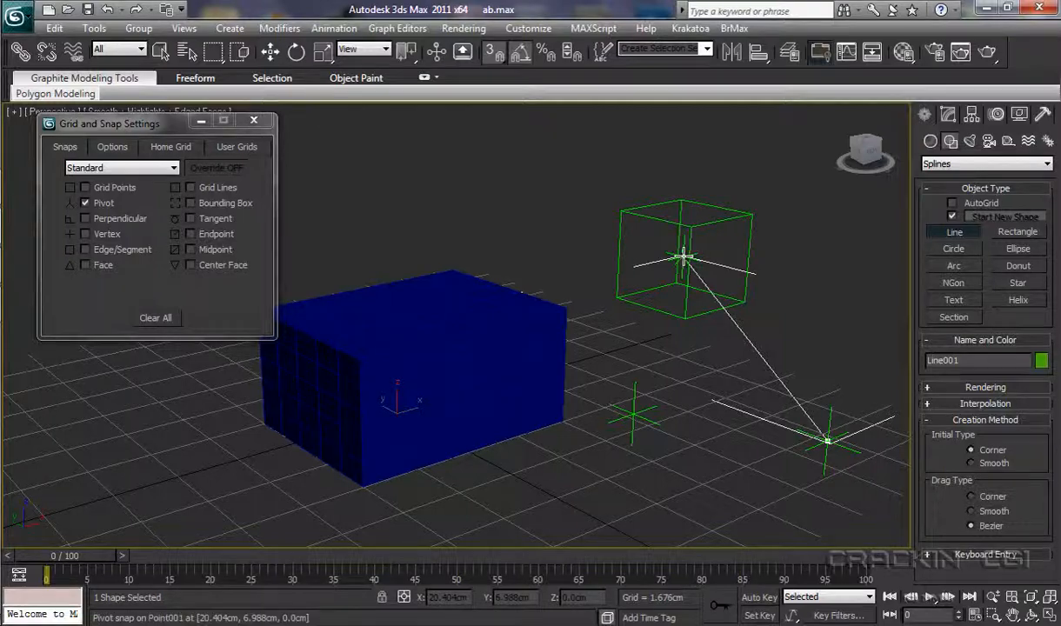
pyautogui.click(685, 255)
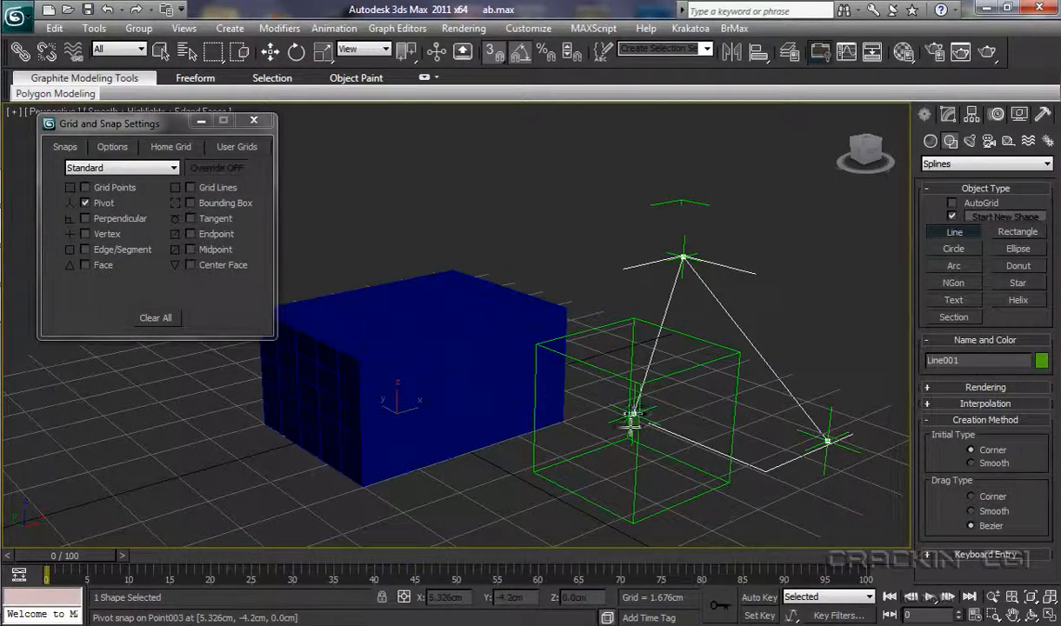
pyautogui.click(633, 414)
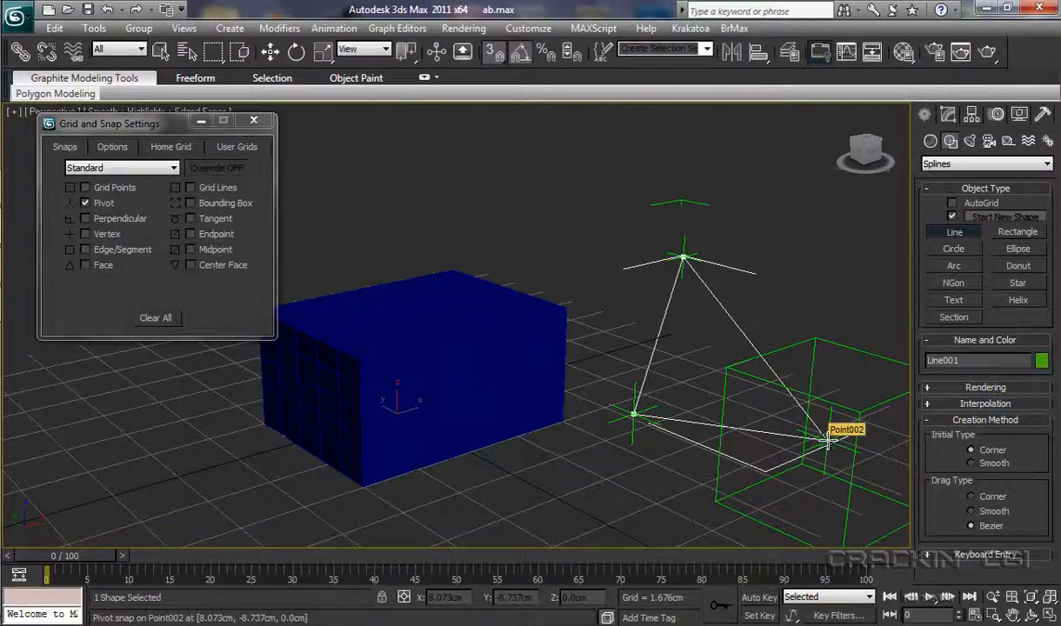
pyautogui.click(827, 441)
pyautogui.click(512, 371)
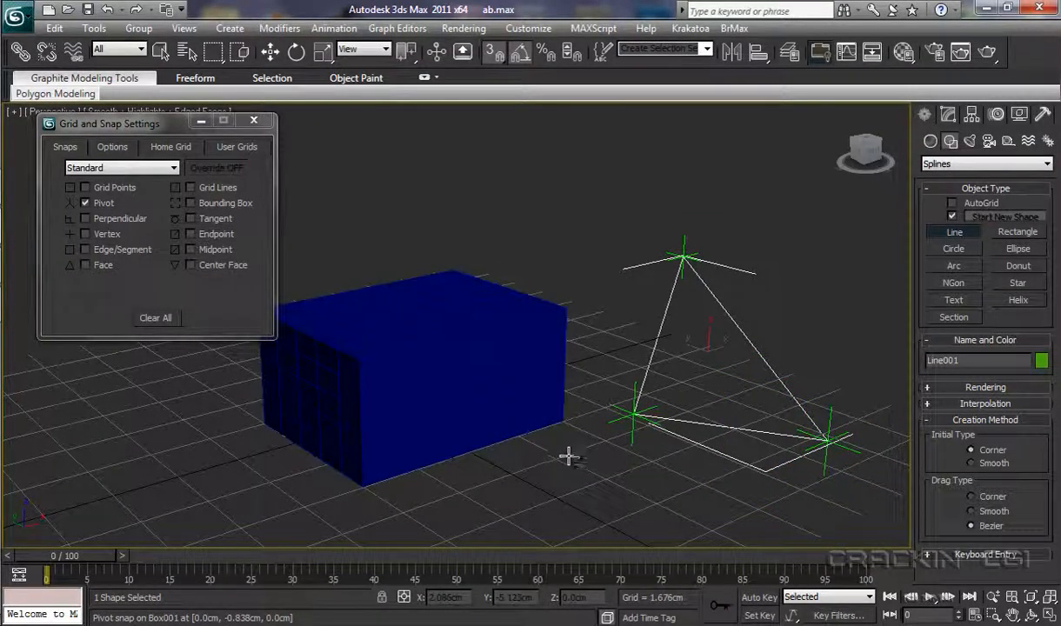
pyautogui.moveTo(516, 441)
pyautogui.keyDown('alt'); pyautogui.mouseDown(button='middle')
pyautogui.moveTo(608, 463)
pyautogui.moveTo(497, 450)
pyautogui.moveTo(535, 457)
pyautogui.moveTo(480, 464)
pyautogui.moveTo(514, 446)
pyautogui.mouseUp(button='middle'); pyautogui.keyUp('alt')
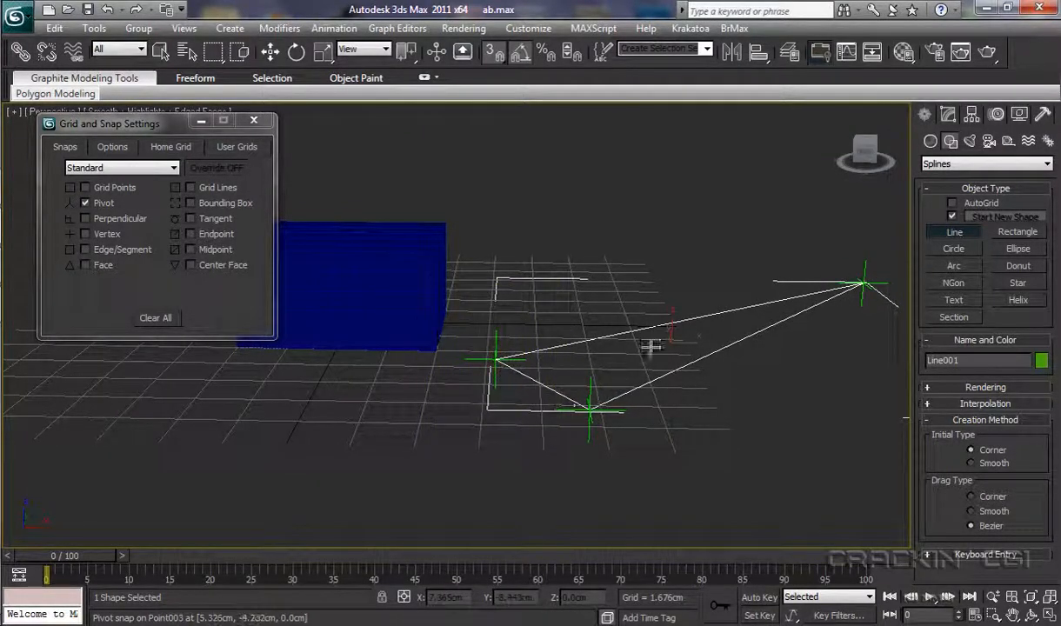
pyautogui.moveTo(528, 412); pyautogui.dragTo(417, 428, button='middle')
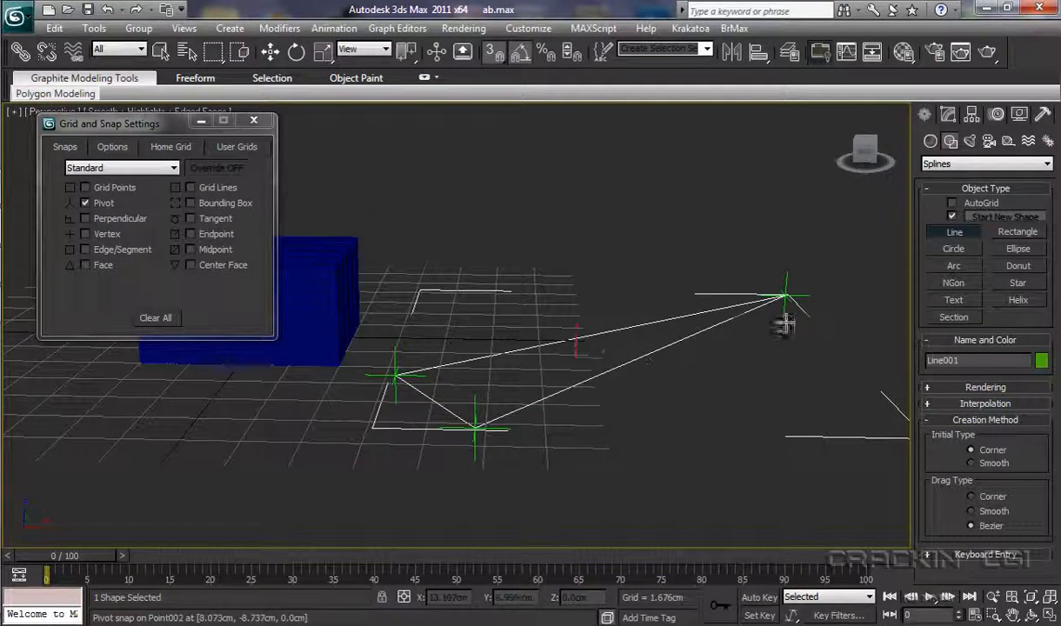